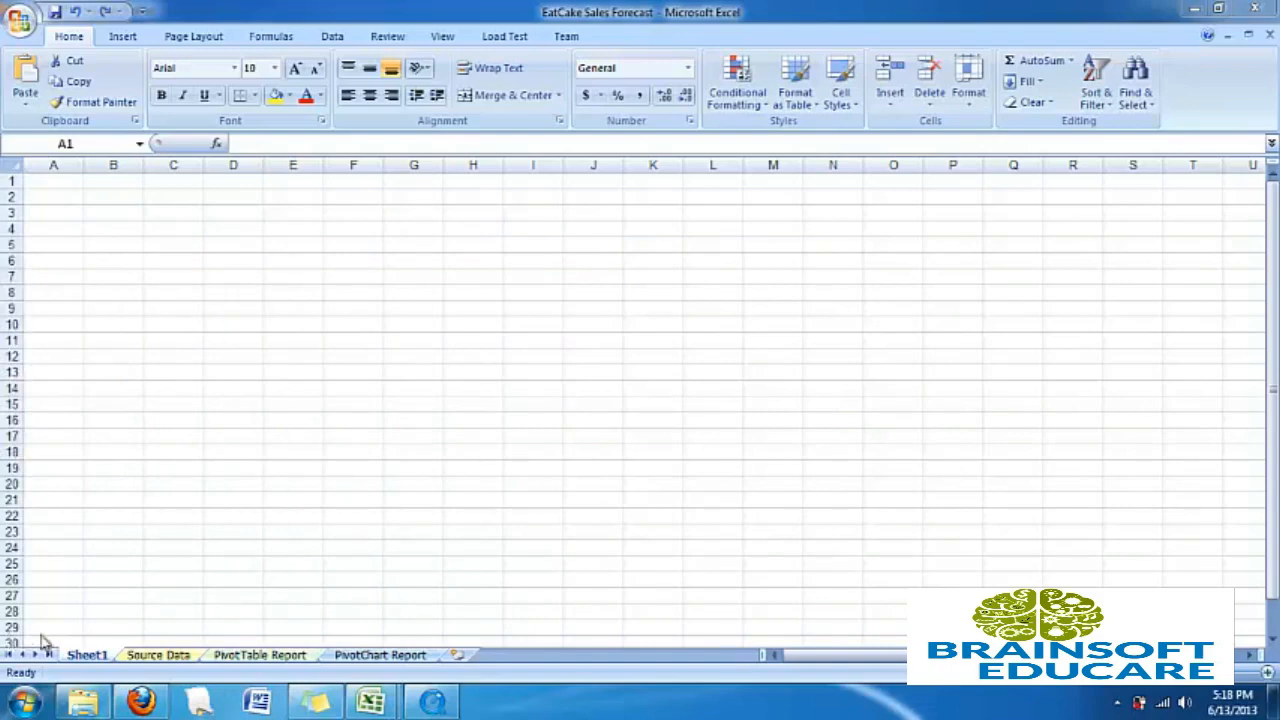
Step: Examine the column headers of the sales forecast table on the Source Data sheet
left_click(124, 343)
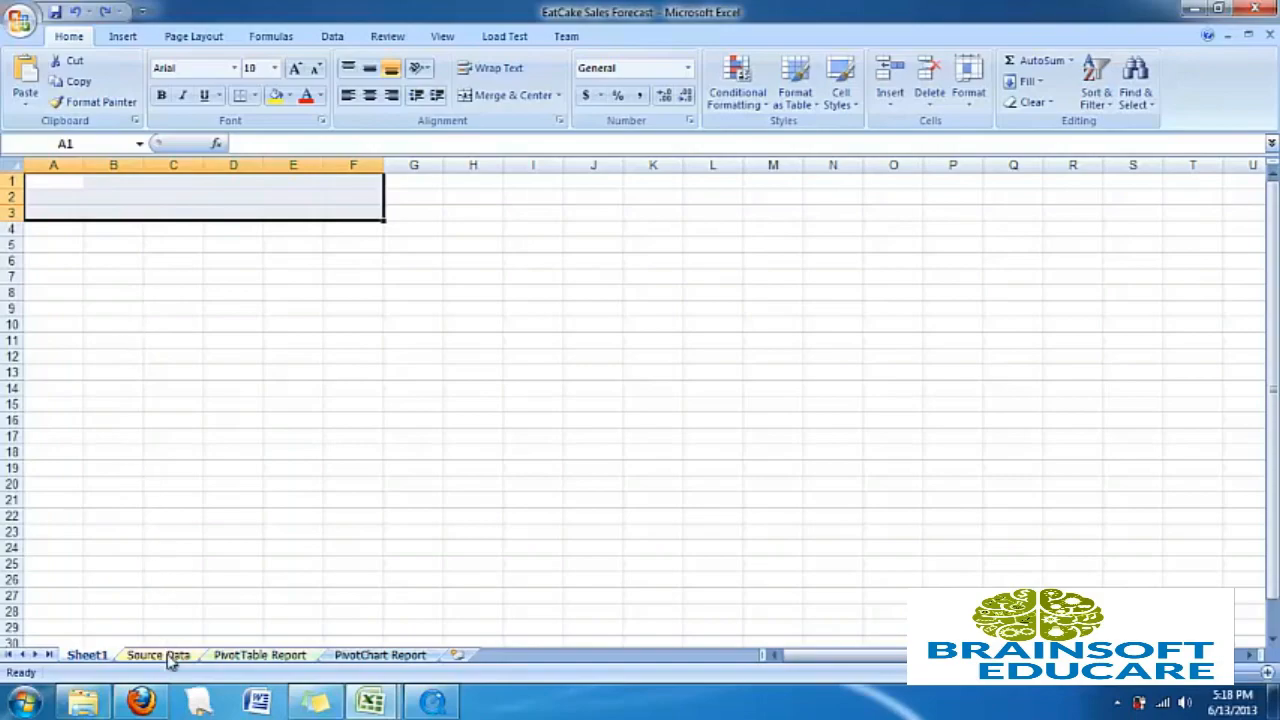
left_click(158, 655)
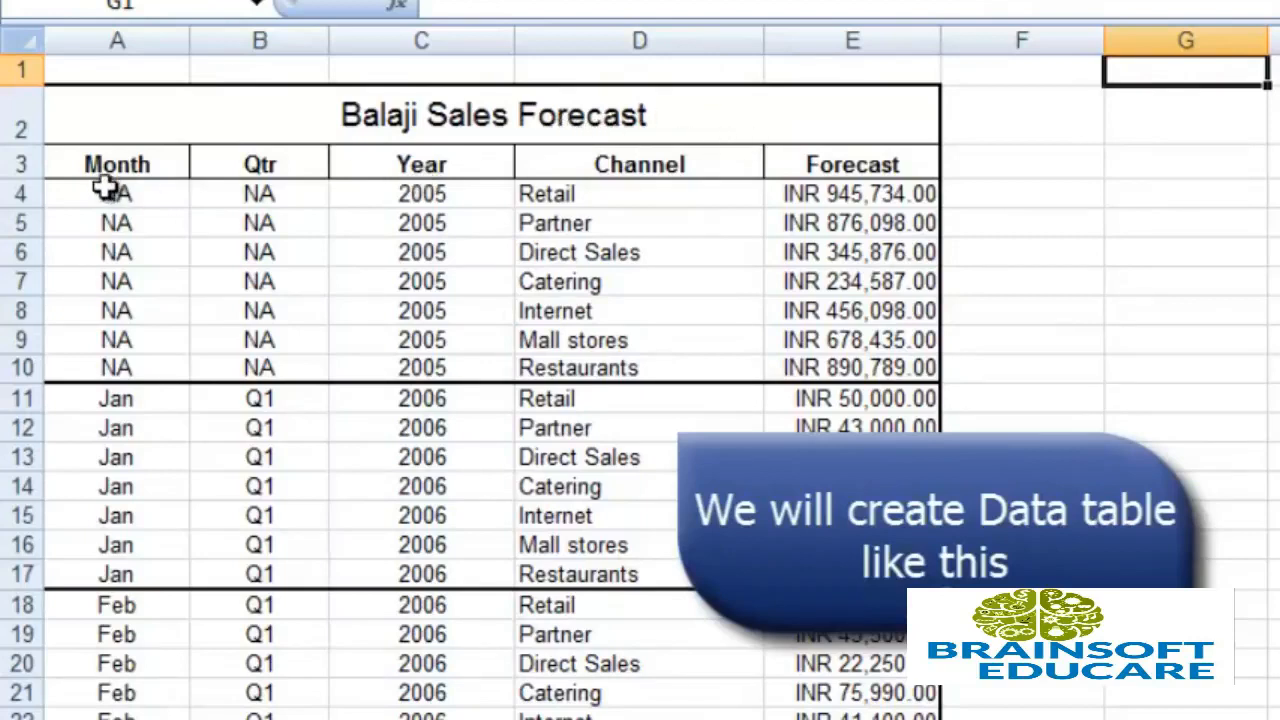
left_click(134, 166)
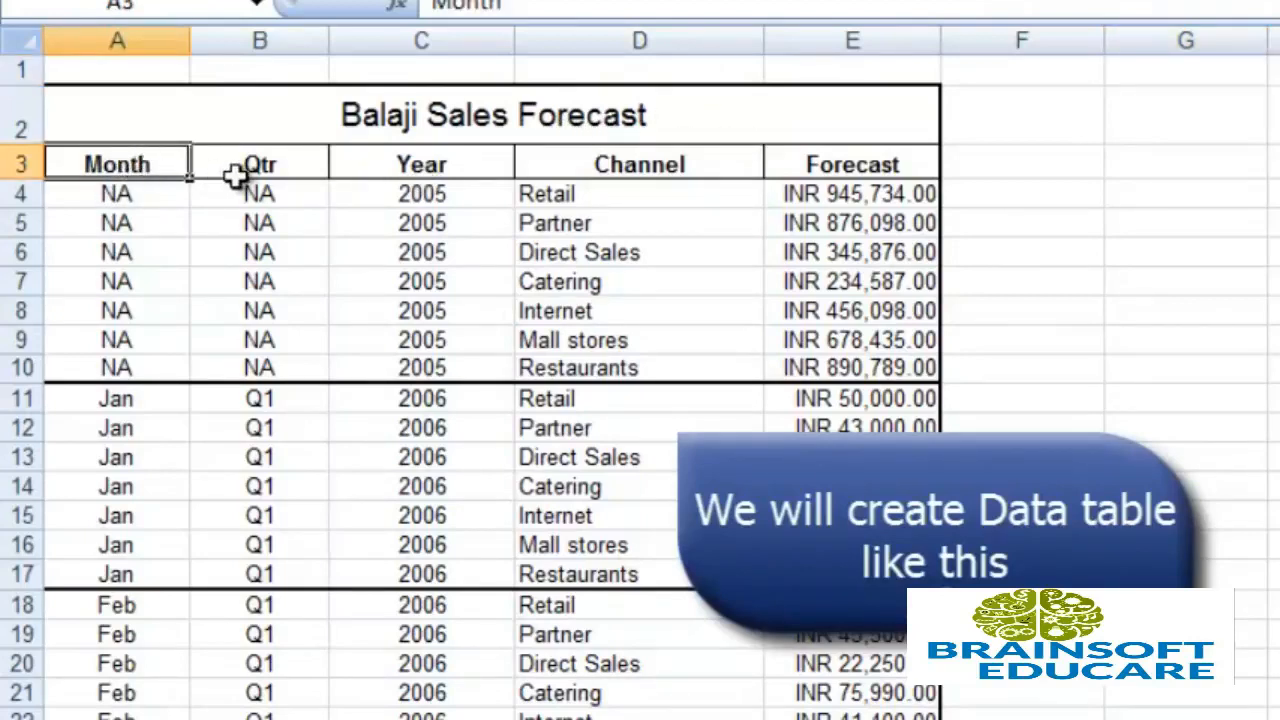
left_click(263, 171)
left_click(508, 171)
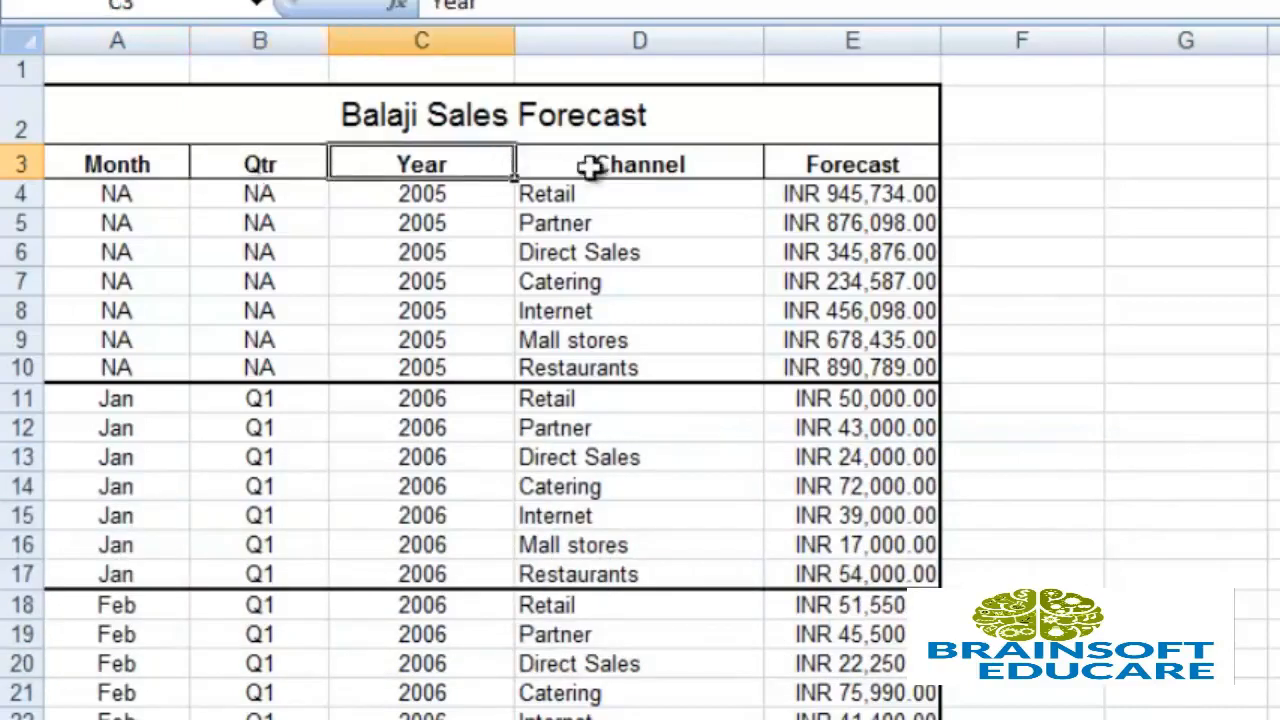
left_click(664, 166)
left_click(874, 180)
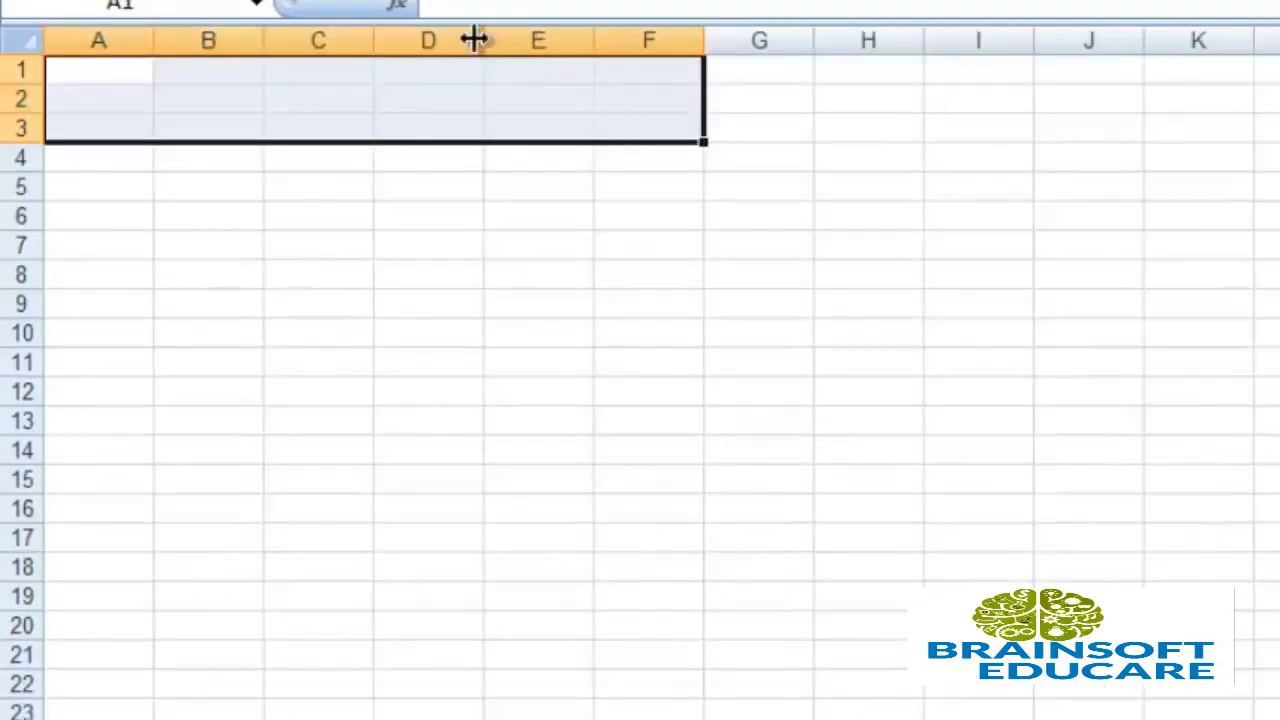
left_click(400, 120)
left_click(120, 75)
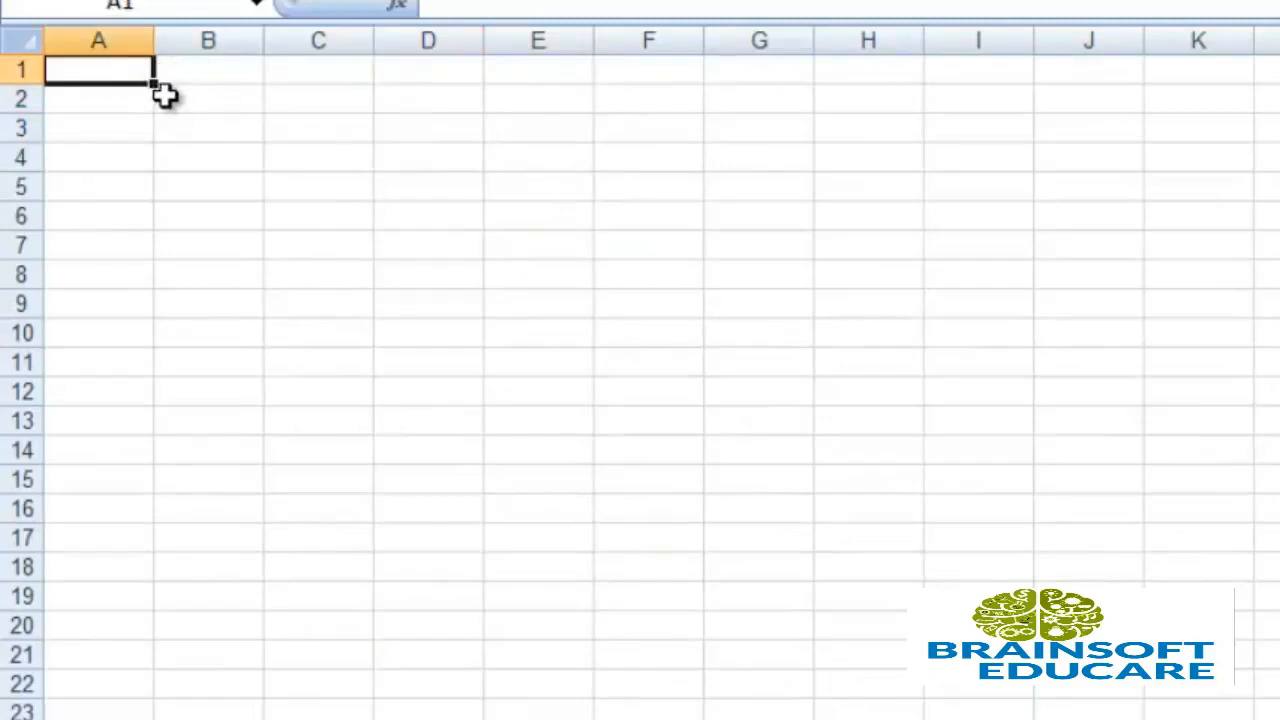
left_click_drag(155, 87, 588, 96)
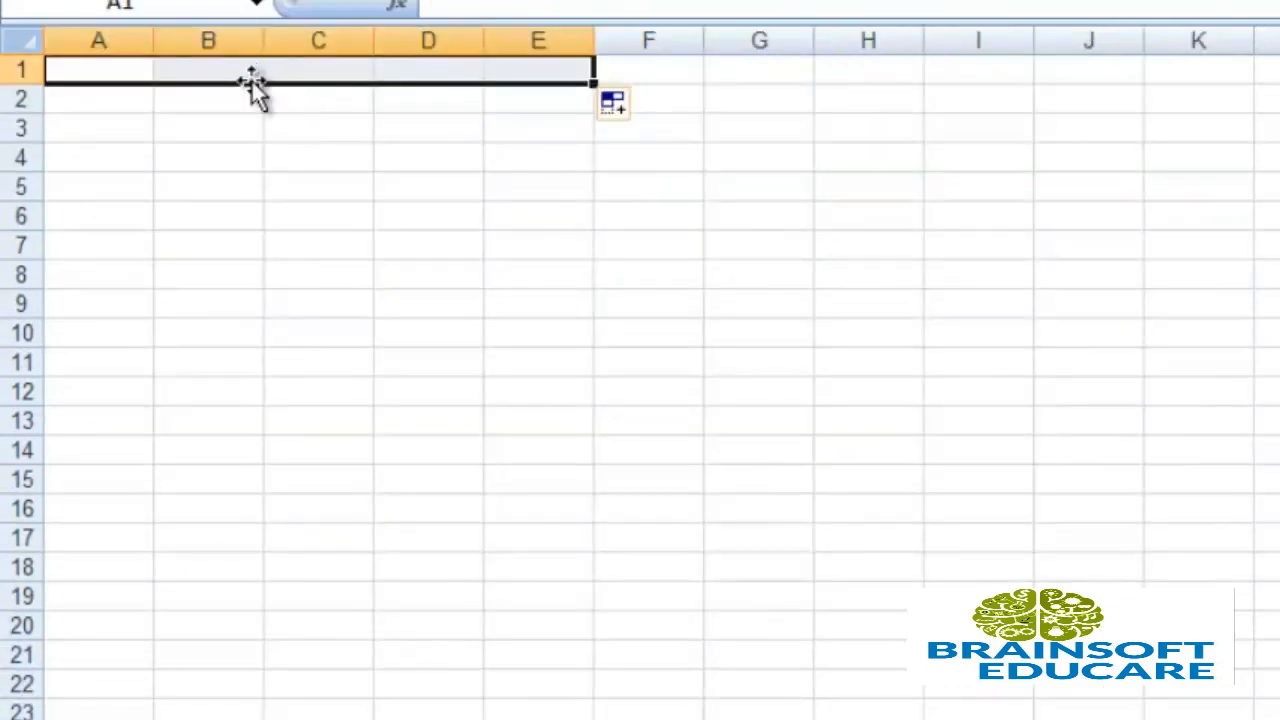
left_click(252, 76)
Step: Enter the title "Balaji Sale Forecast" in cell A1 of Sheet1, copy its text and clear it from the cell
left_click(118, 72)
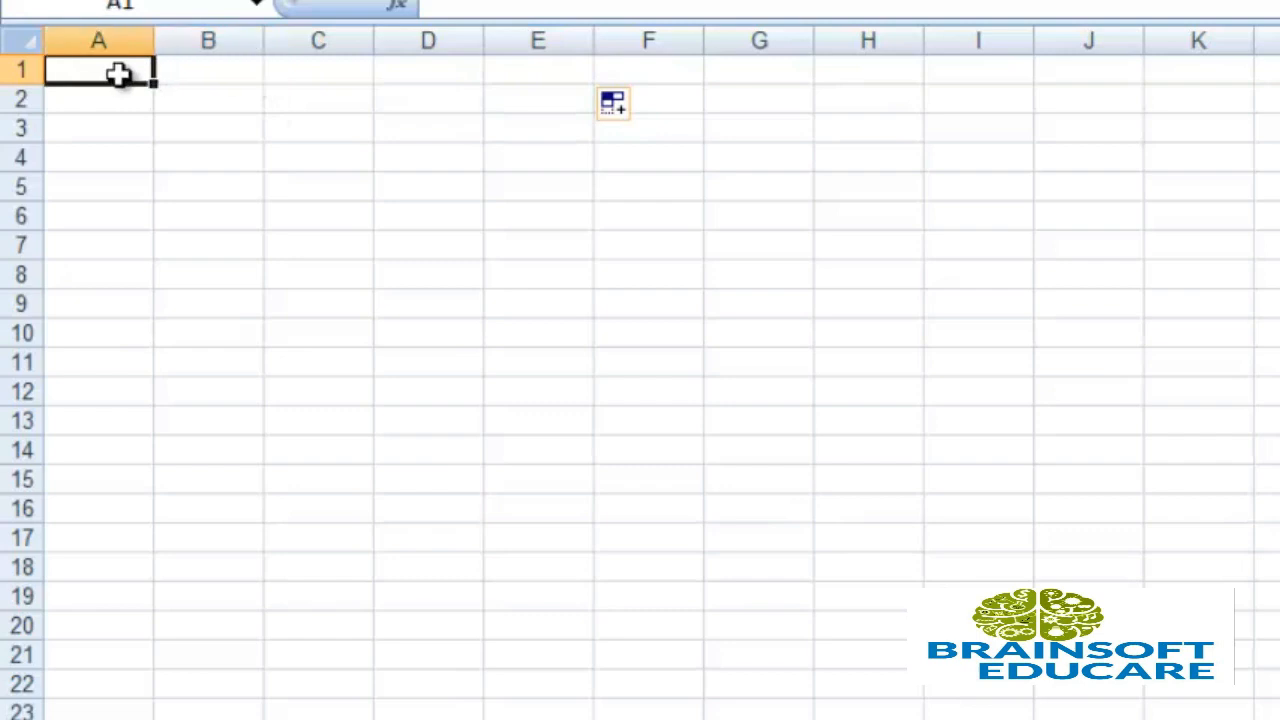
type("Bal")
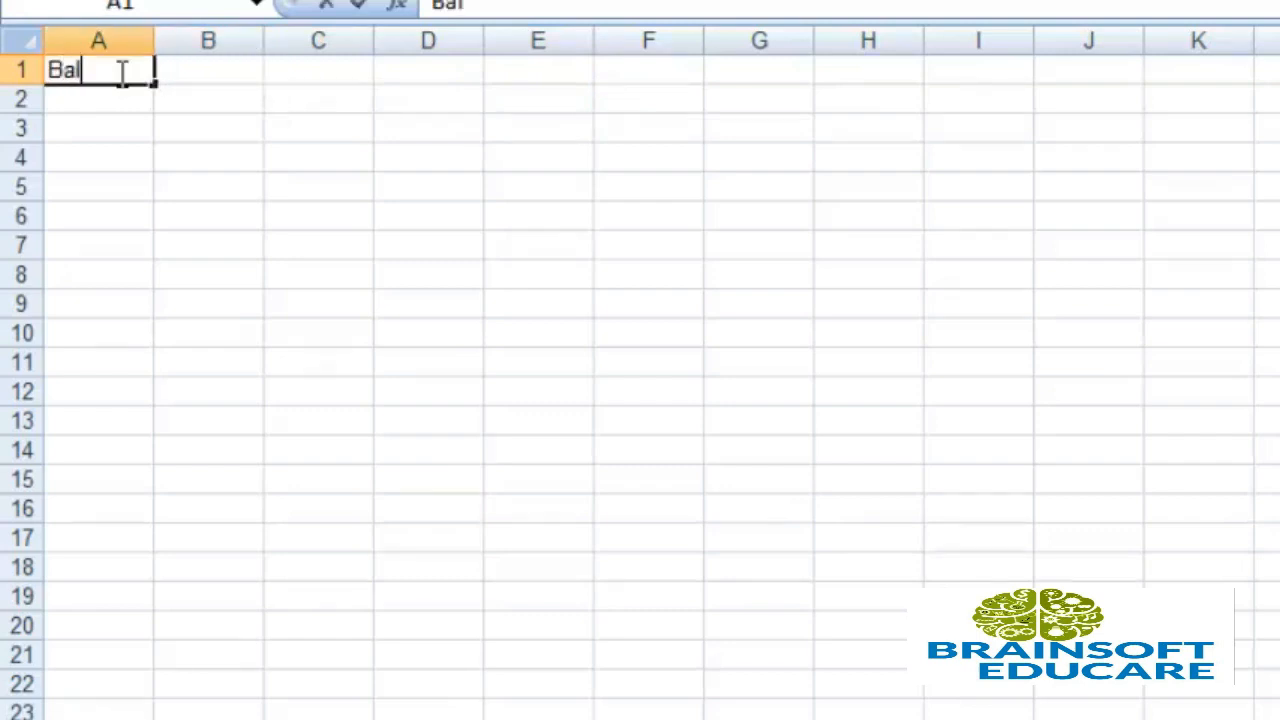
type("aji Sa")
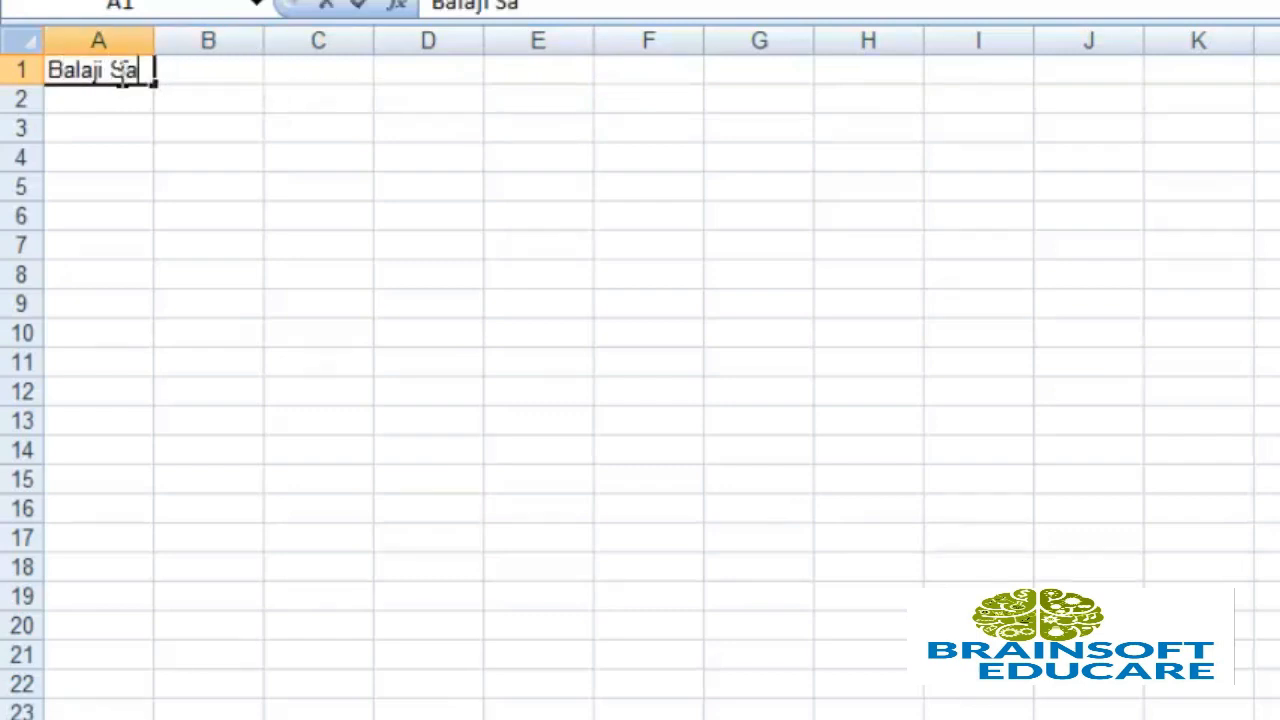
type("le Forecast")
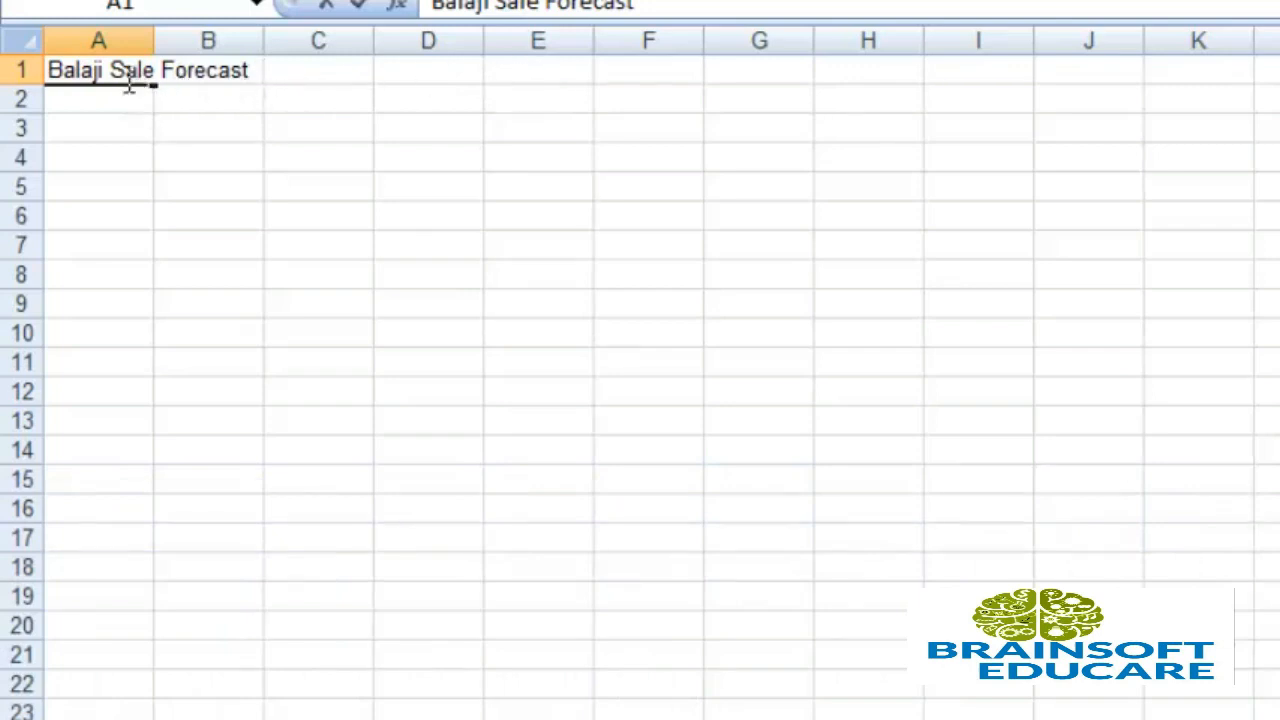
key("shift+Home")
key("ctrl+c")
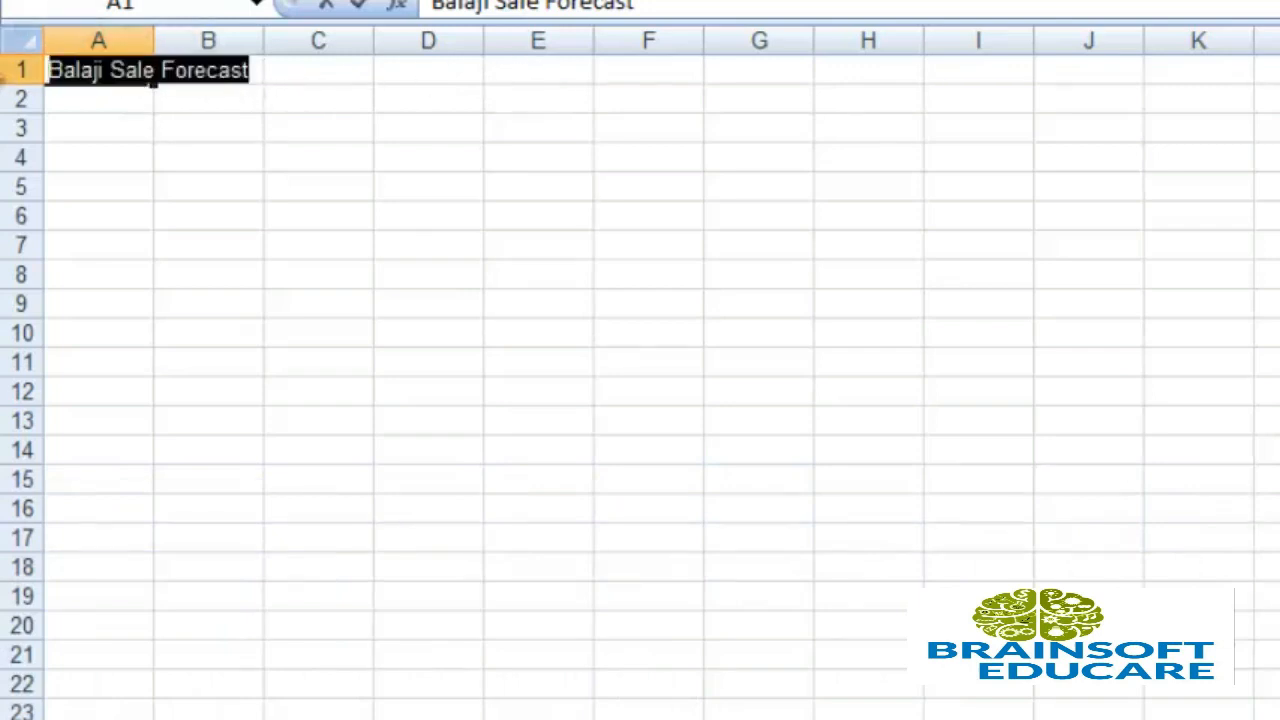
key("Delete")
Step: Merge and center cells A1:E2 and paste the copied title text into the merged cell
left_click(163, 128)
left_click(130, 75)
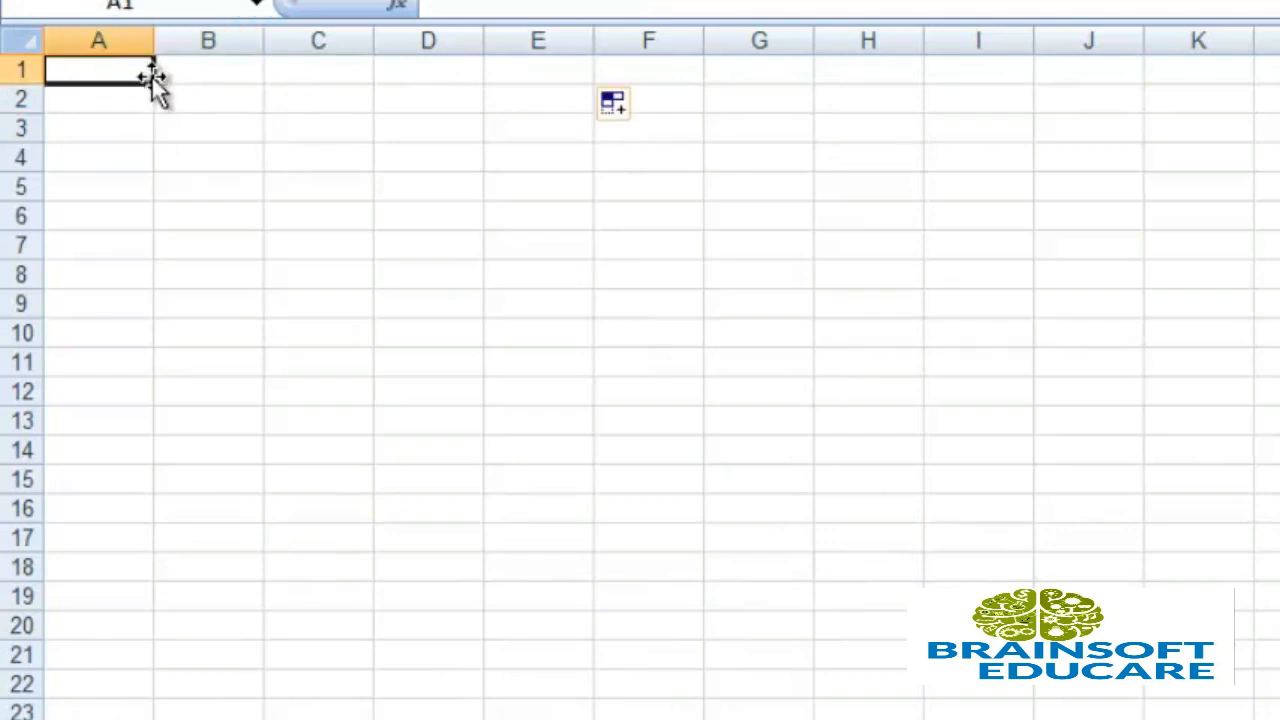
left_click_drag(155, 84, 594, 118)
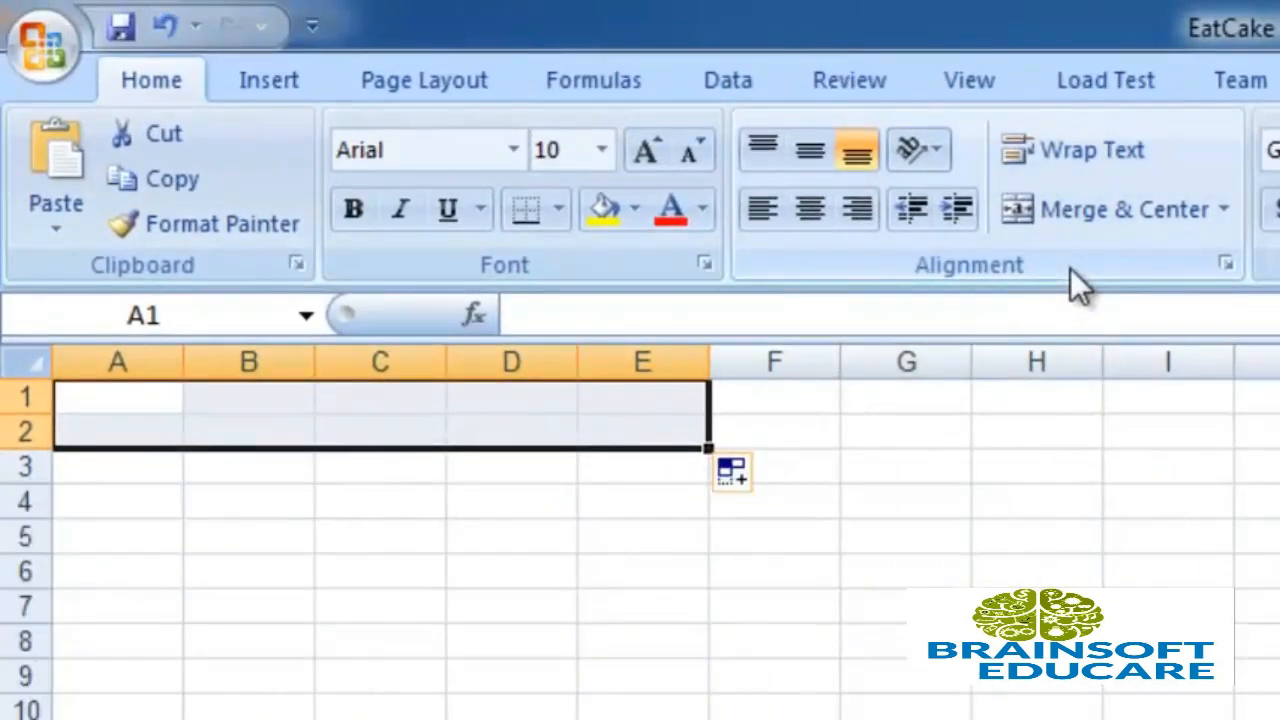
left_click(1136, 211)
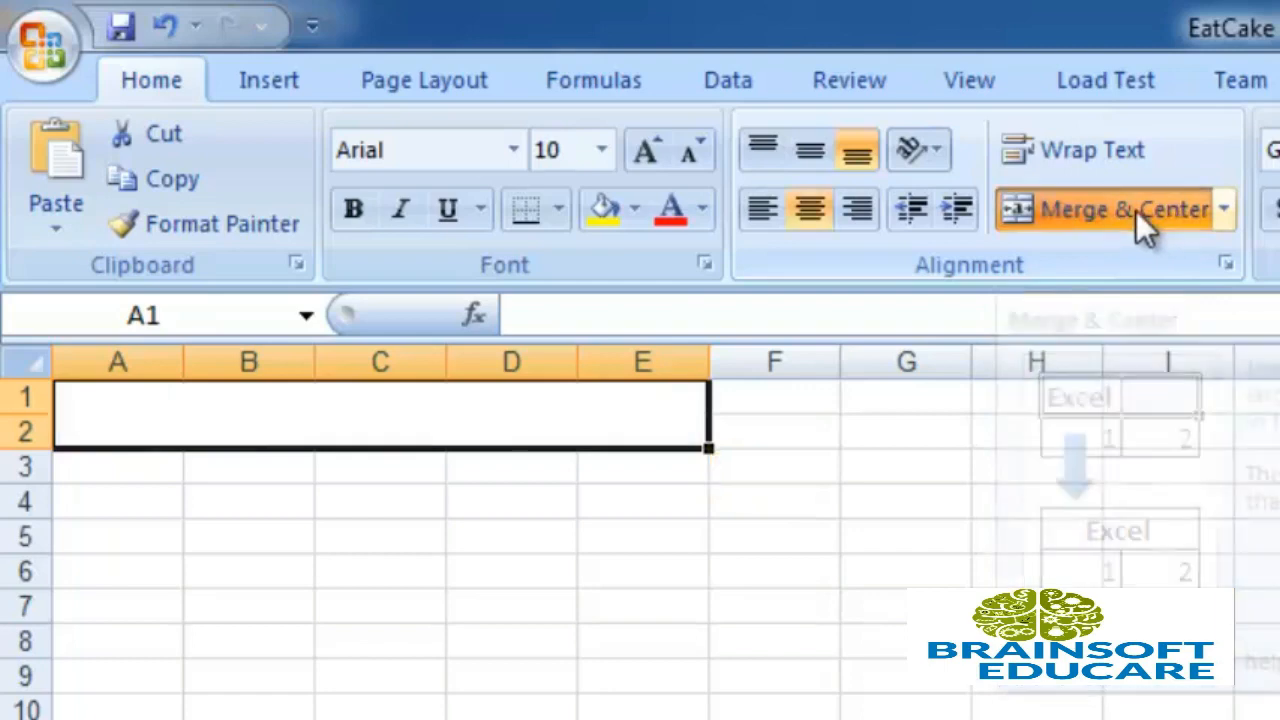
double_click(560, 408)
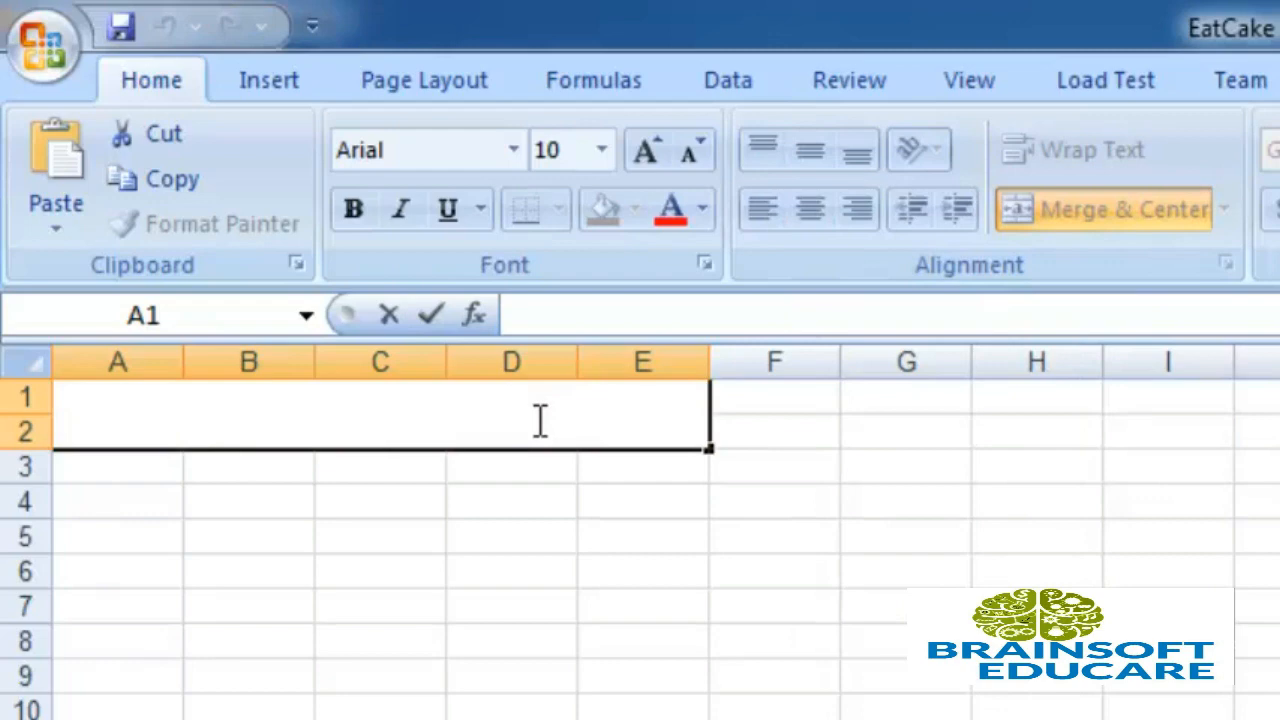
key("ctrl+v")
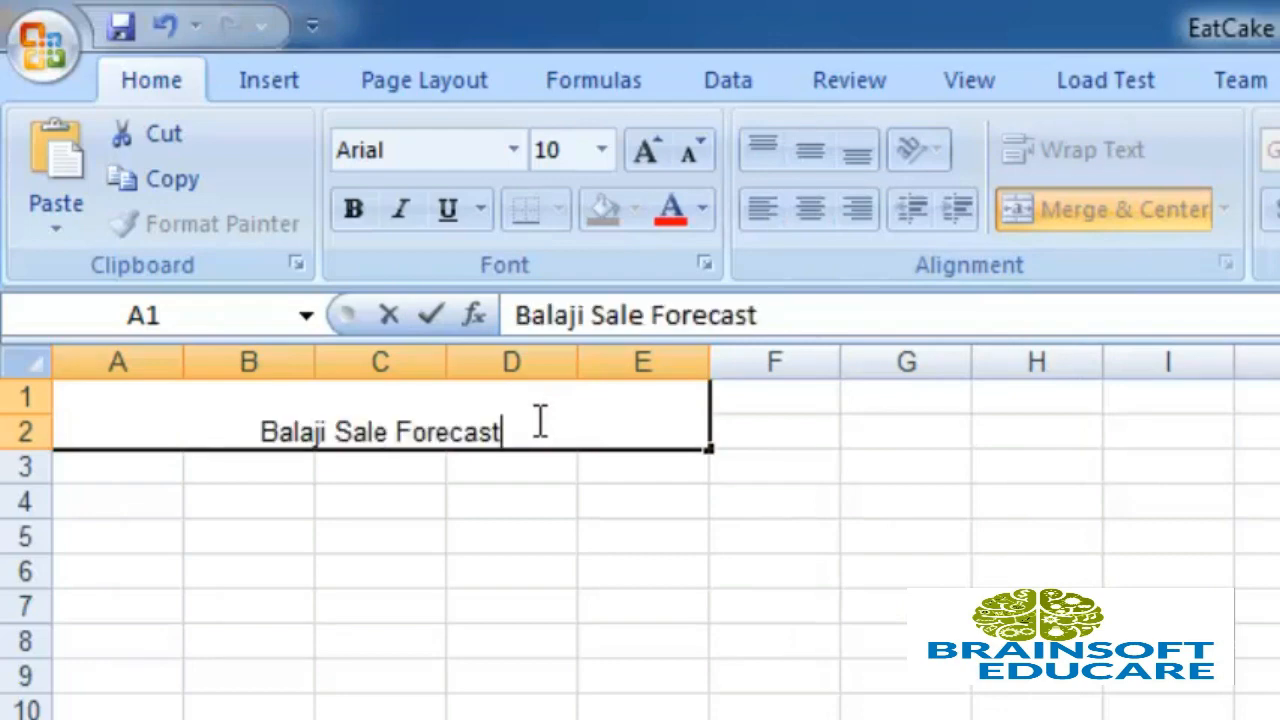
Step: Format the title text in the merged cell as 16-point bold
left_click_drag(542, 427, 205, 437)
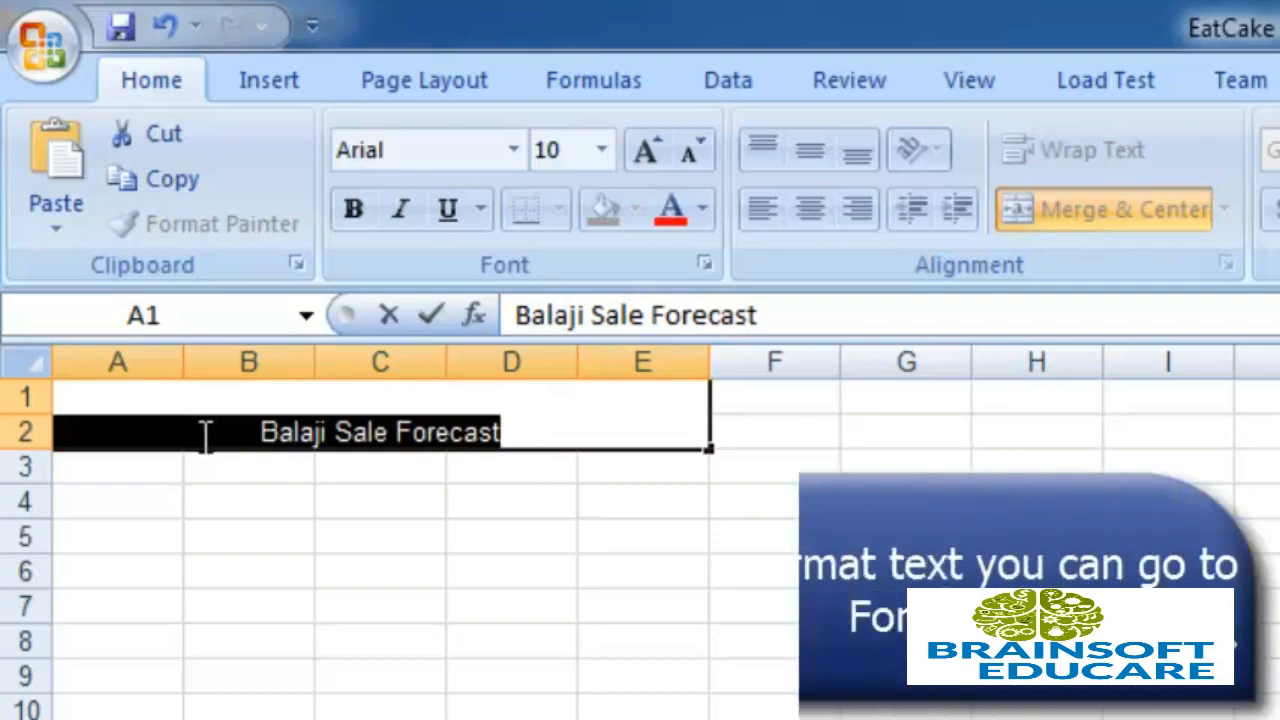
left_click(600, 151)
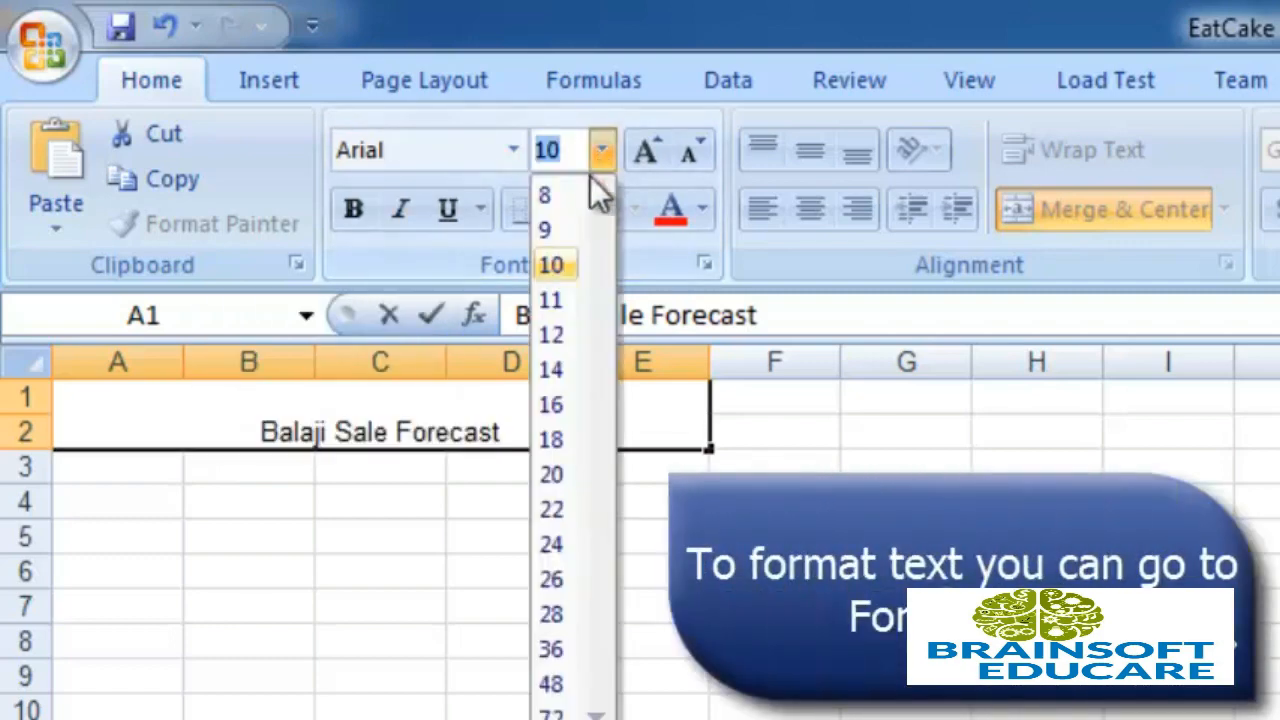
left_click(559, 410)
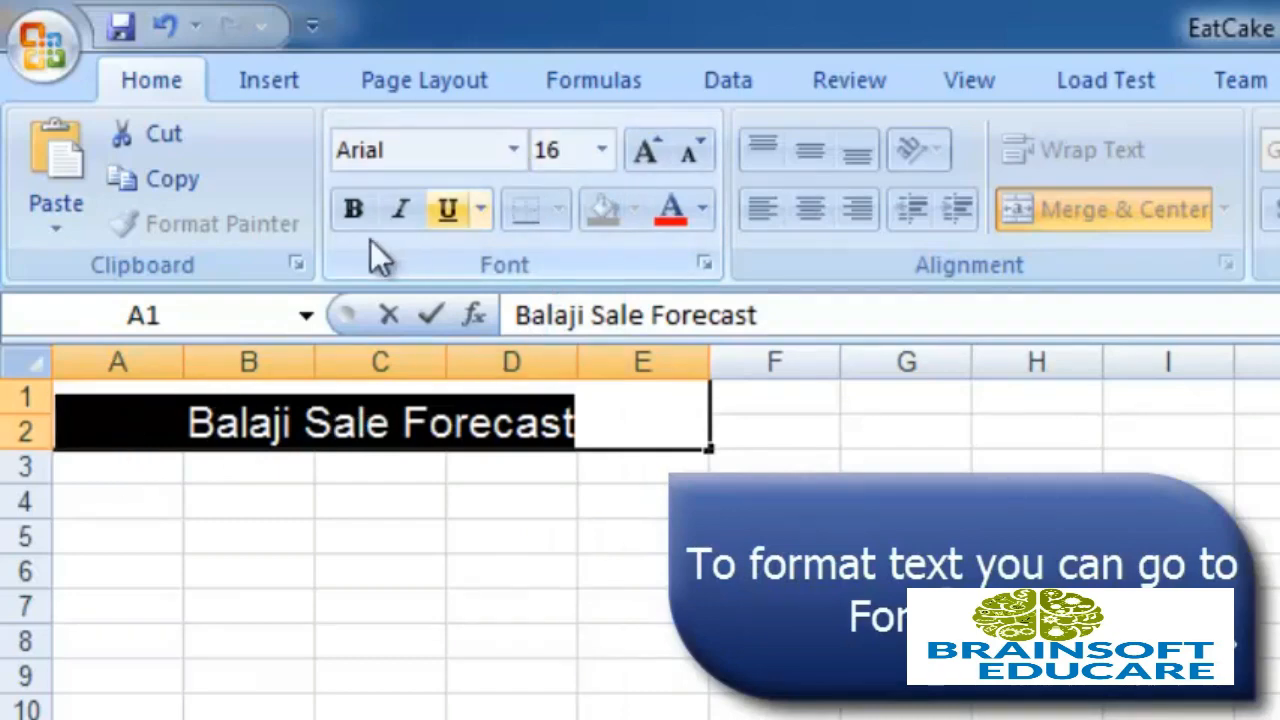
left_click(349, 222)
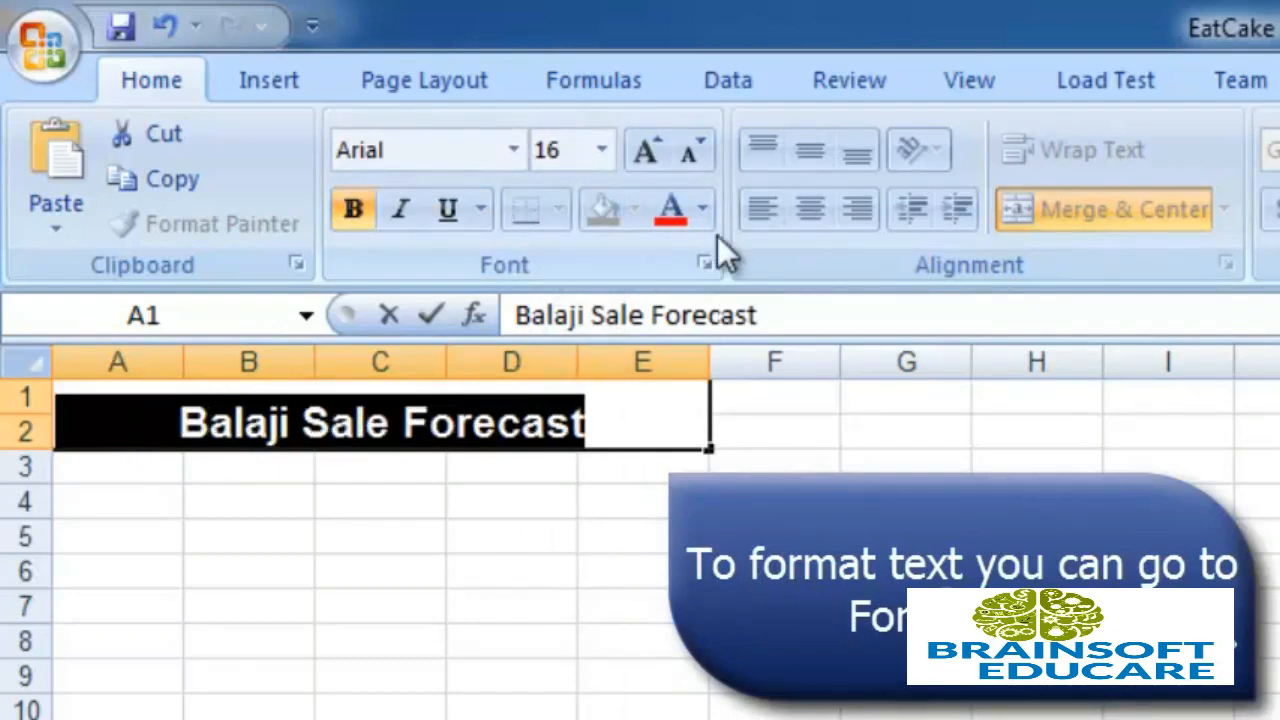
left_click(704, 210)
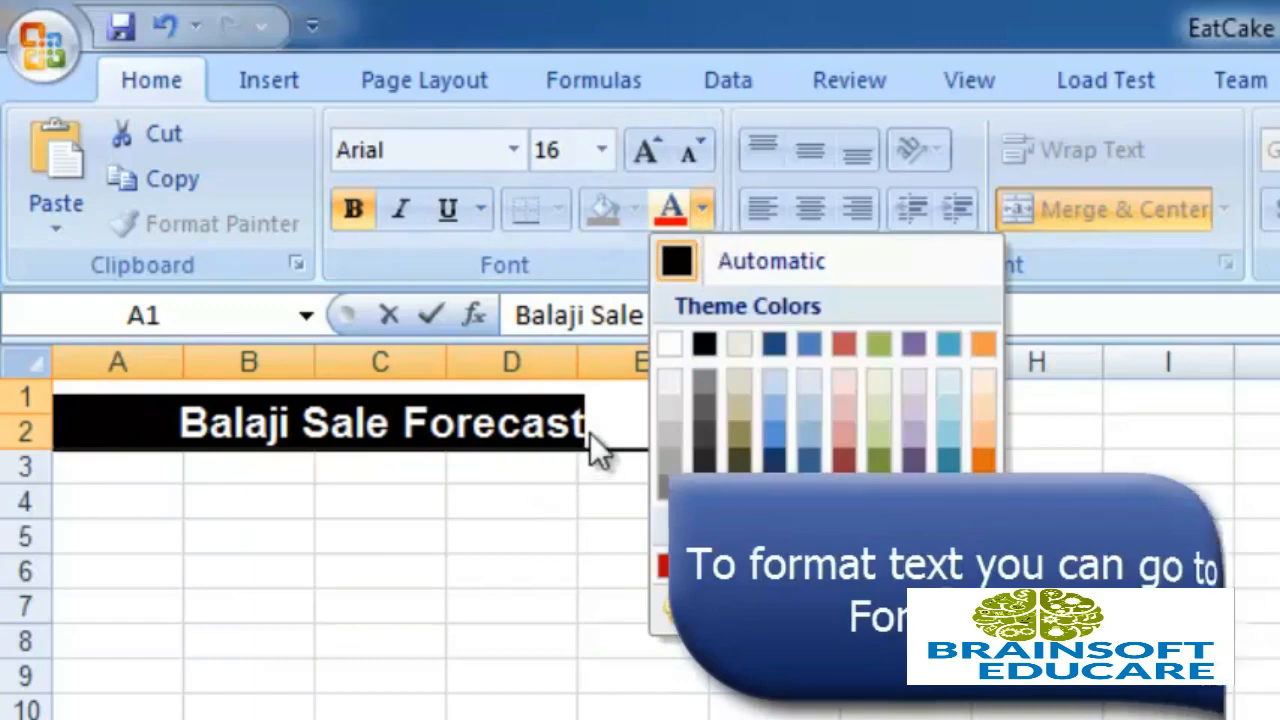
left_click(614, 421)
left_click_drag(703, 467, 716, 468)
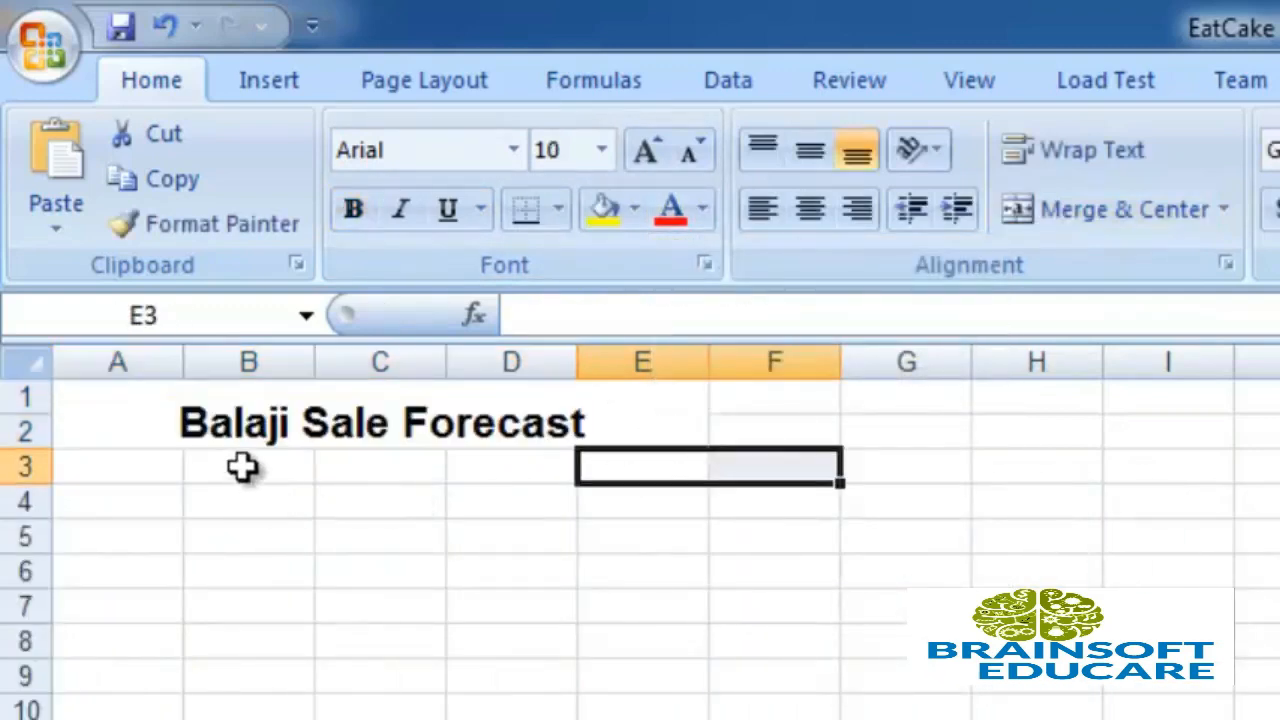
left_click(63, 395)
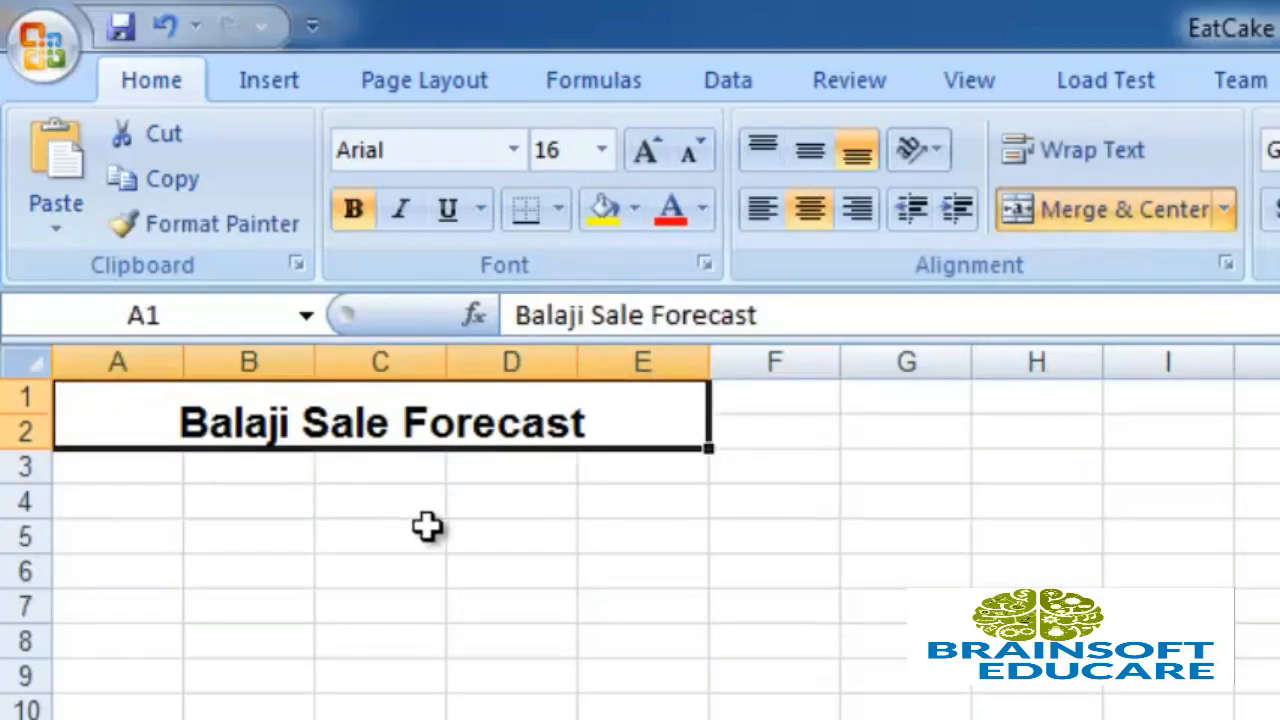
Step: Enter the column headers Month, Qtr and Year in cells A3, B3 and C3
left_click(86, 474)
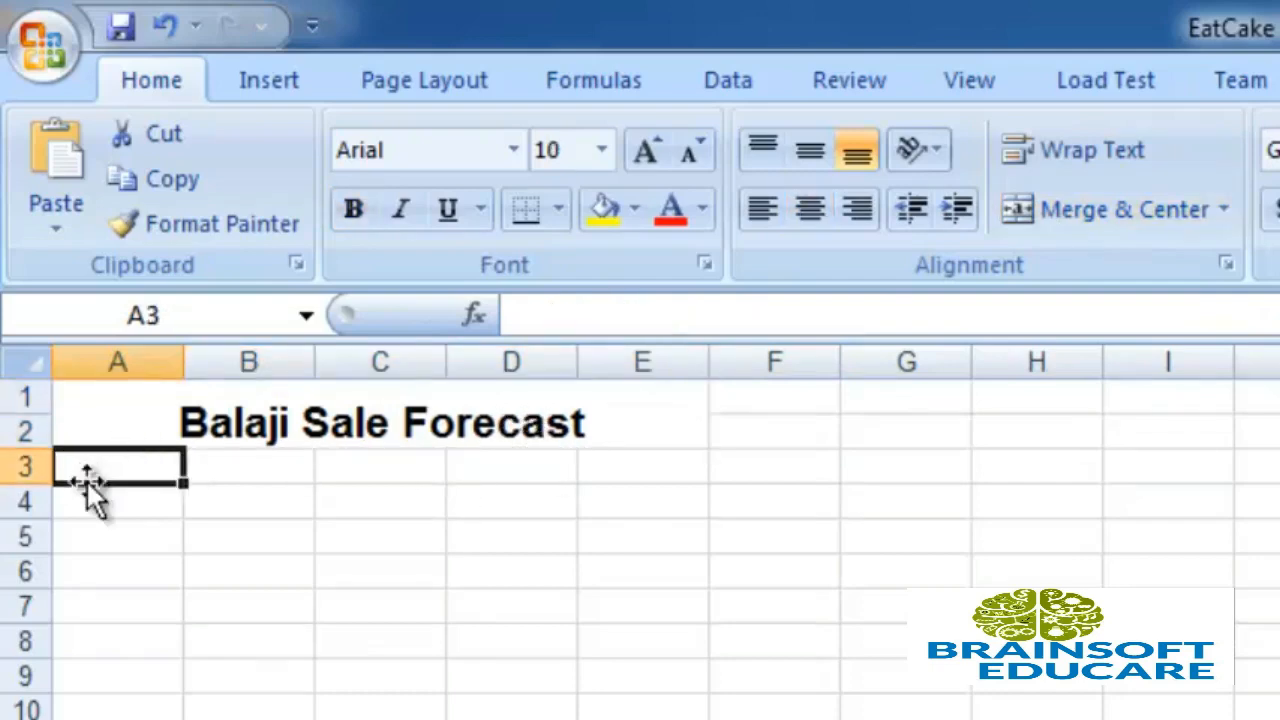
double_click(145, 473)
type("Month")
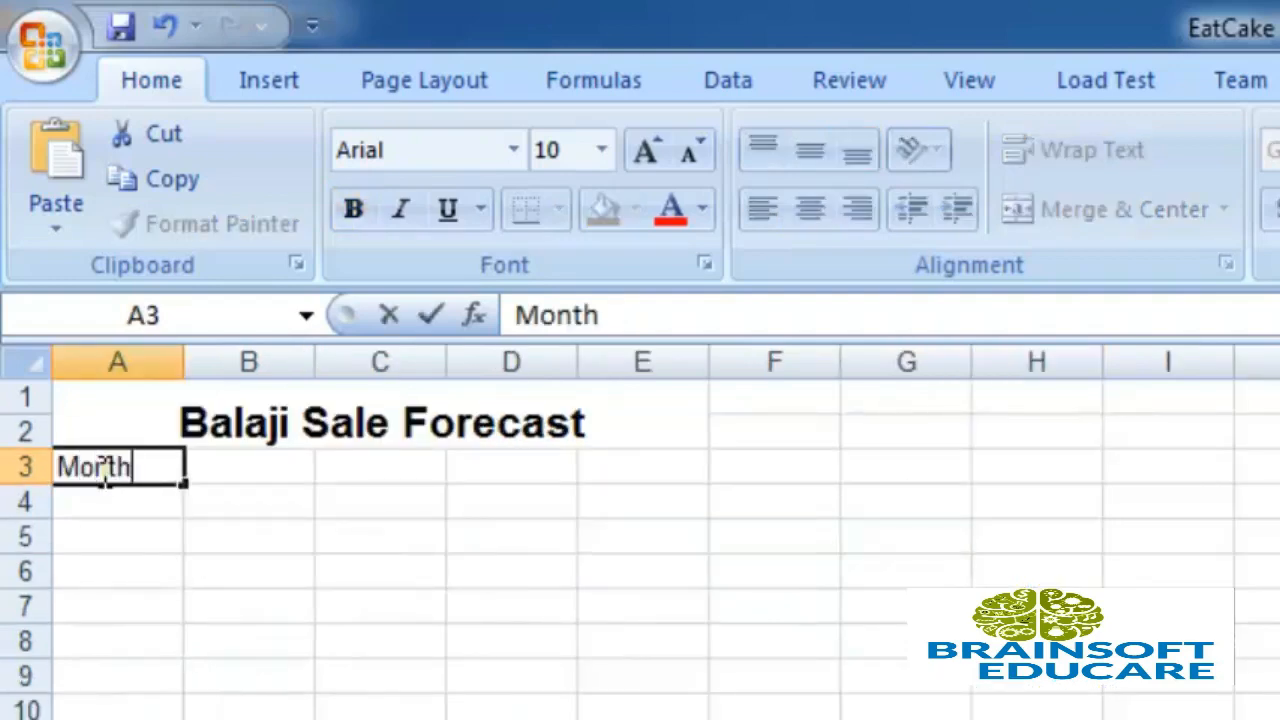
key("Tab")
type("Qtr")
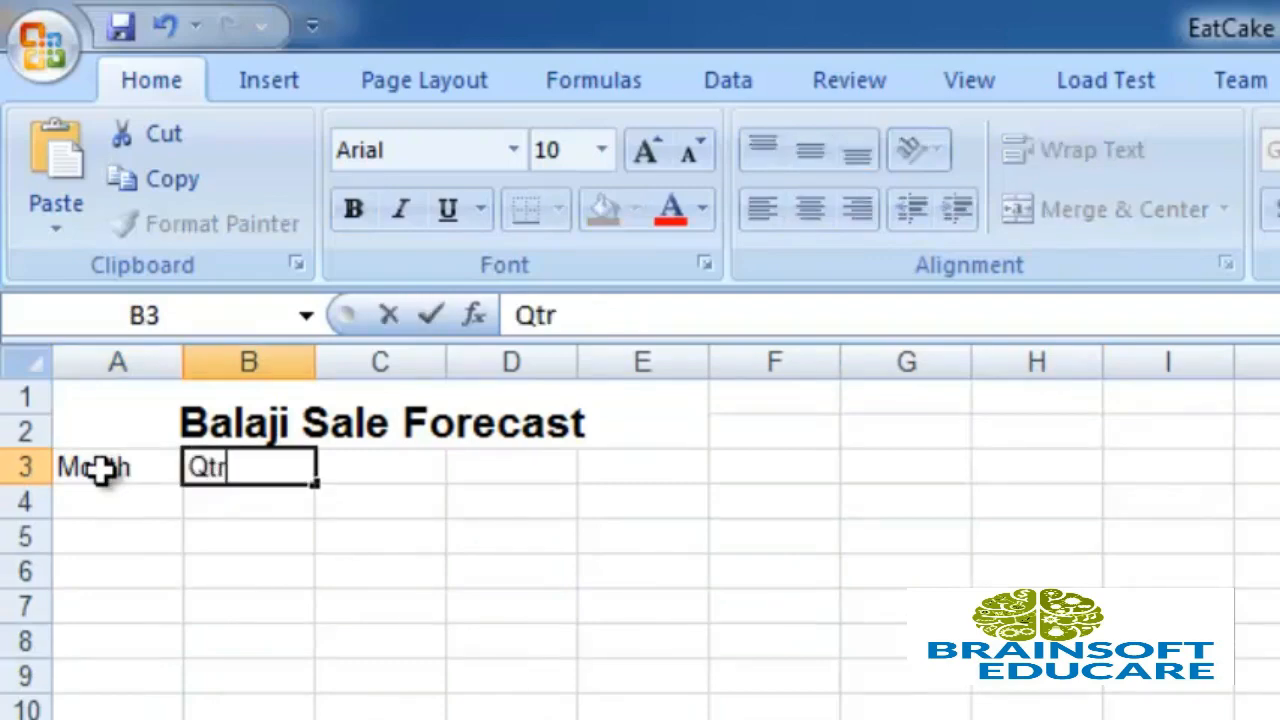
key("Tab")
type("Year")
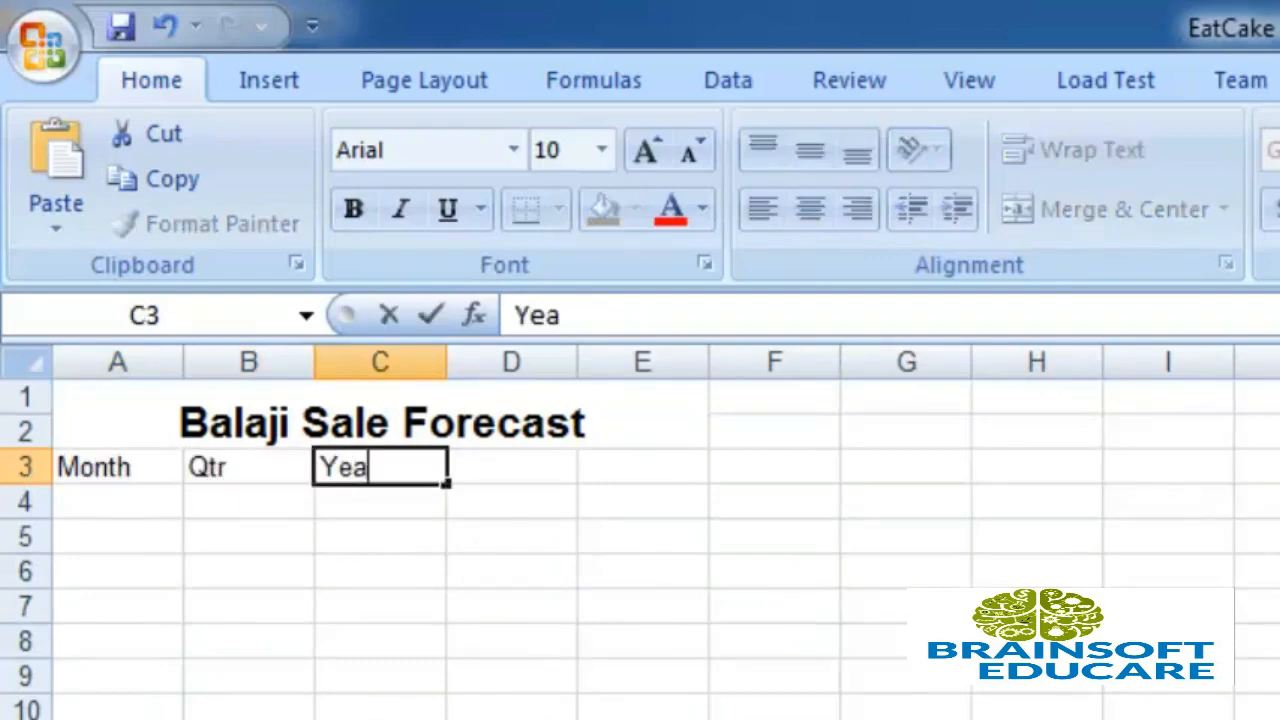
key("BackSpace")
key("Tab")
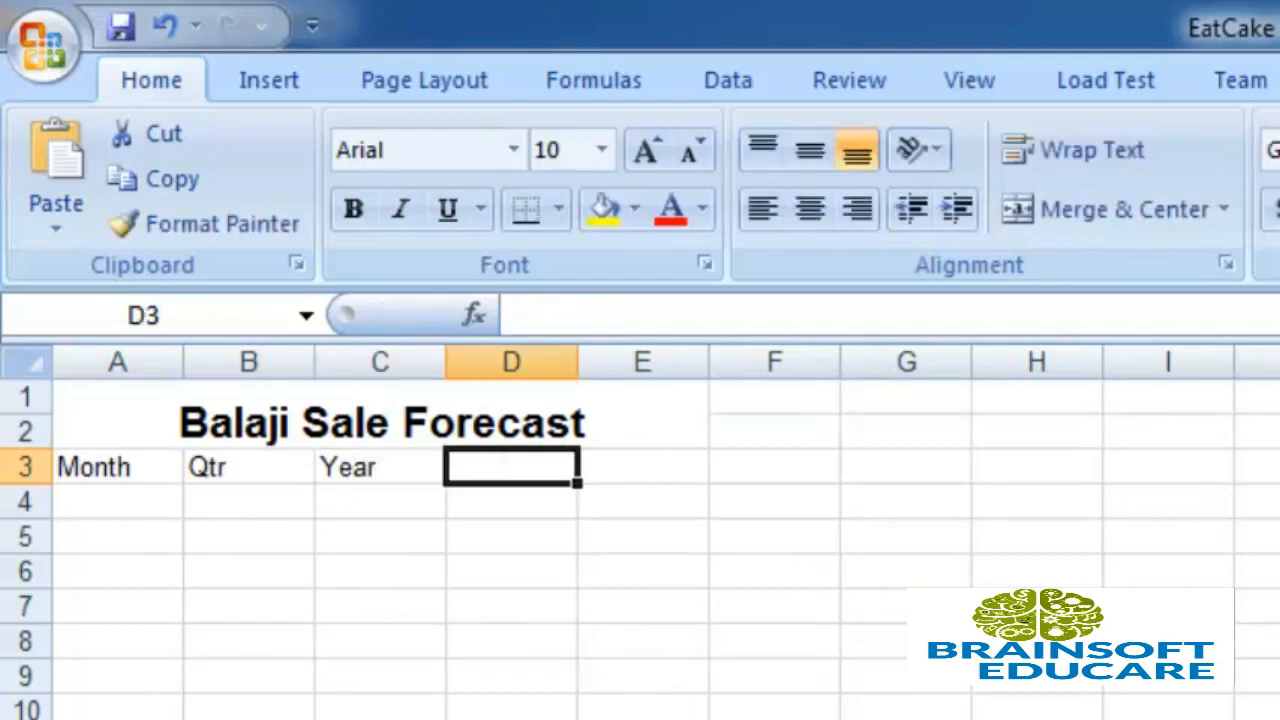
Step: Add the headers Channel in D3 and Forecast in E3, and make A4 the active cell
type("Channel")
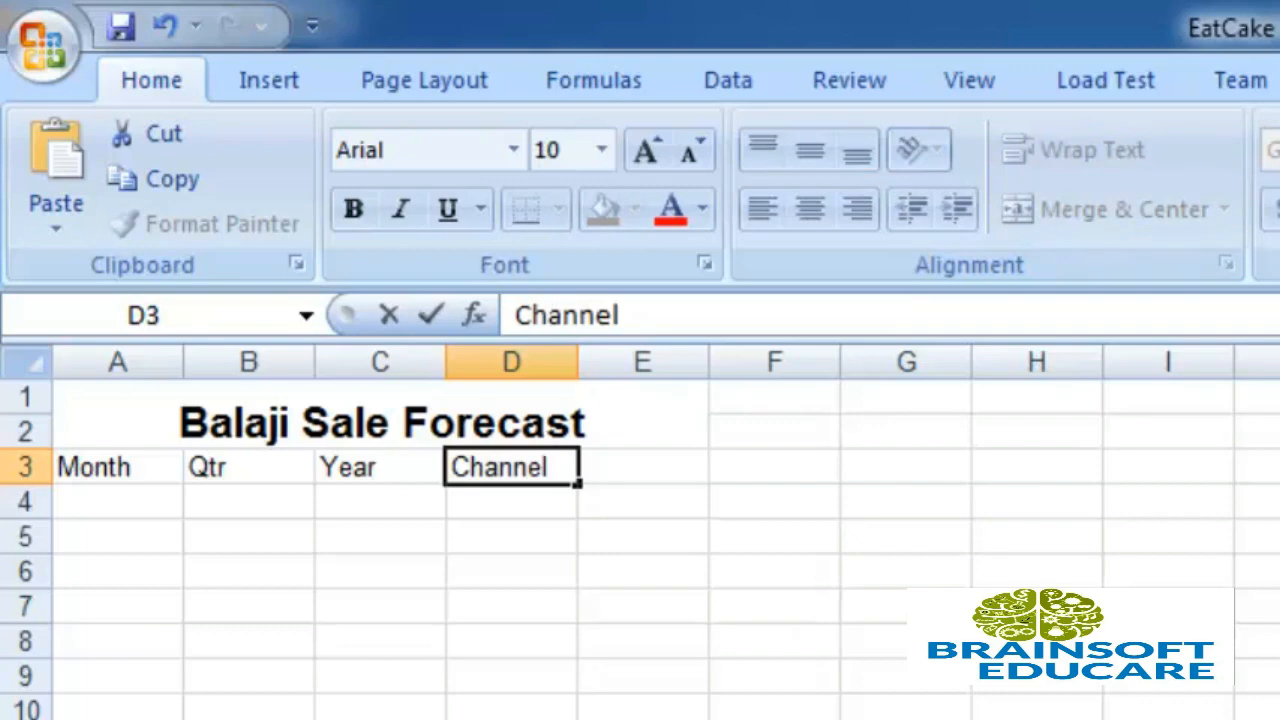
key("Tab")
type("Forec")
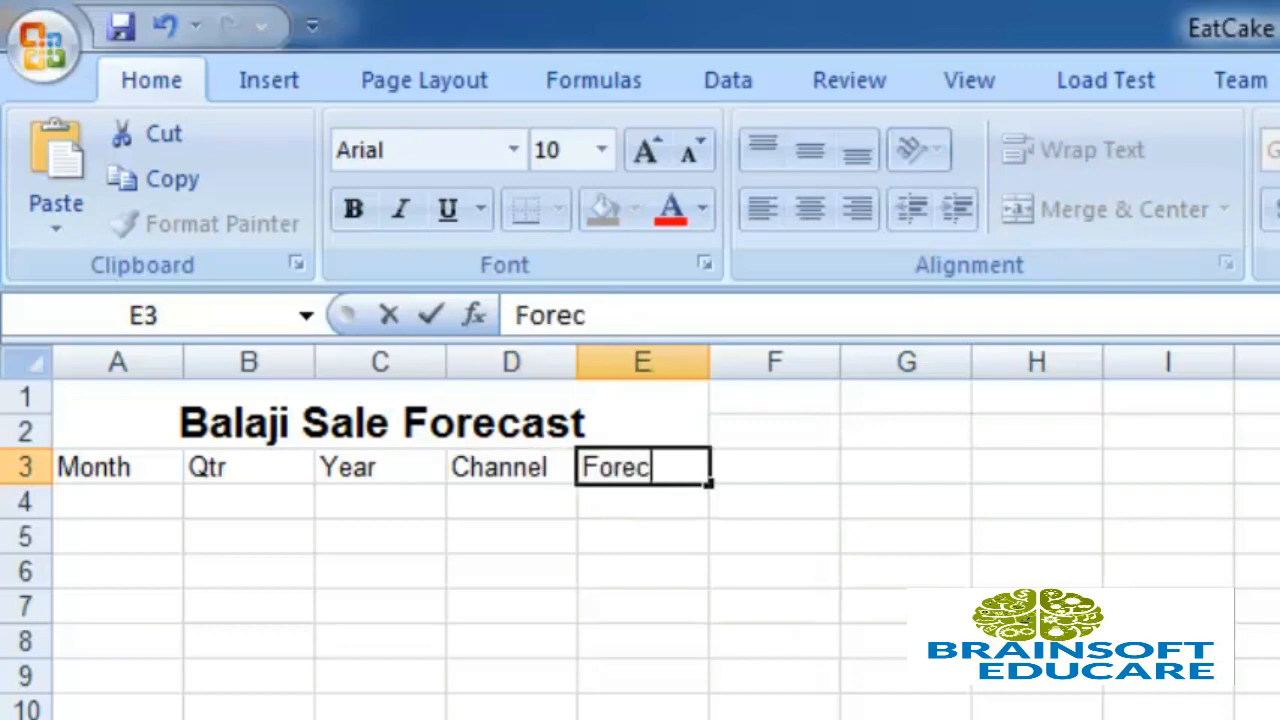
type("ar")
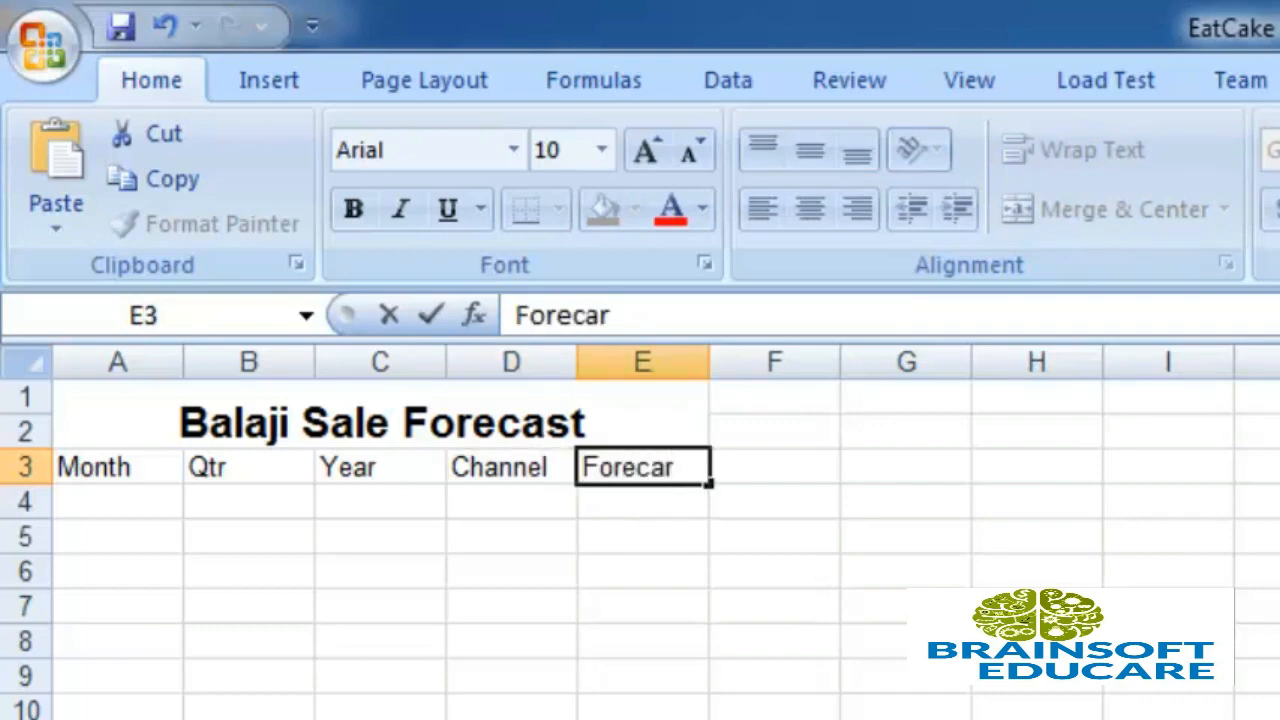
key("BackSpace")
type("st")
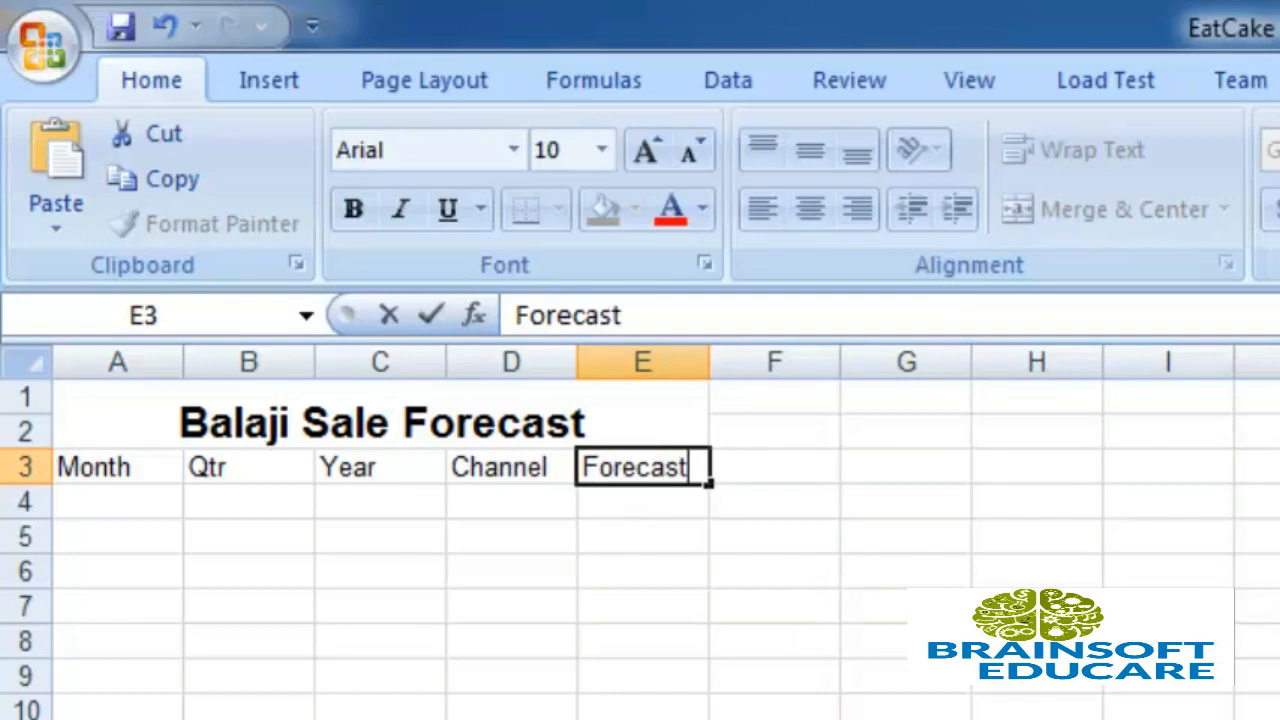
key("Return")
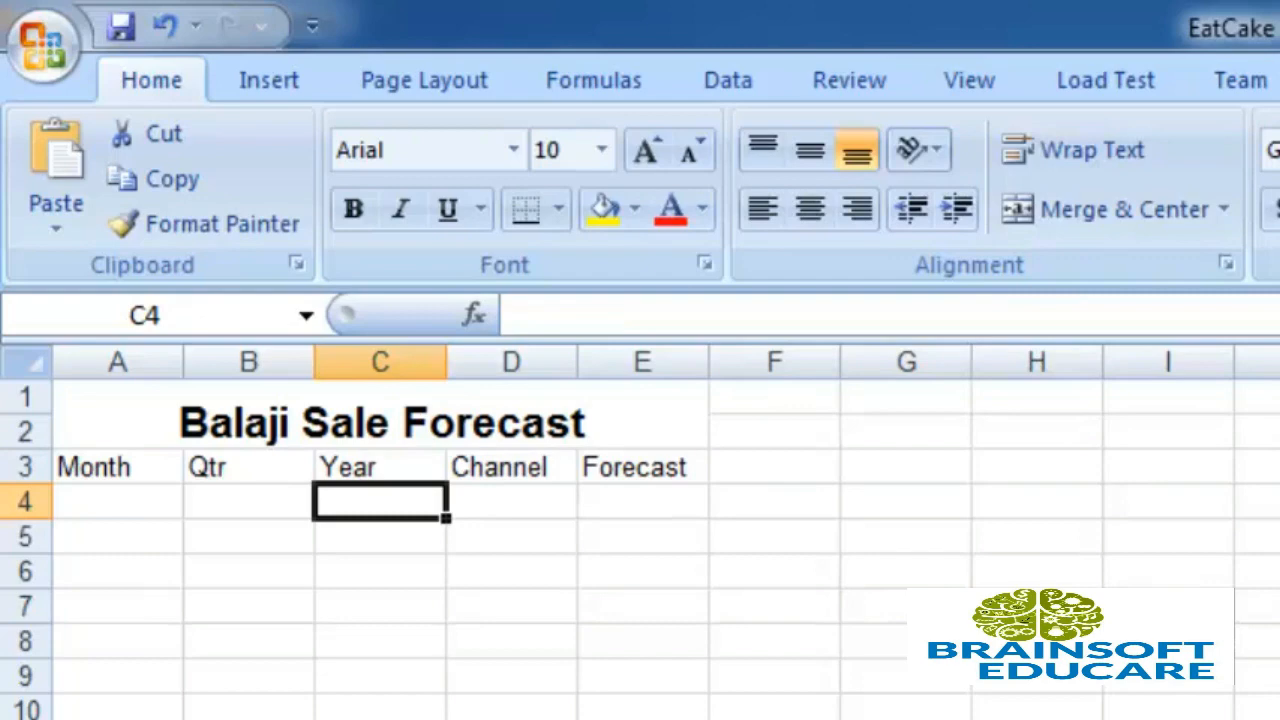
key("Left")
key("Left")
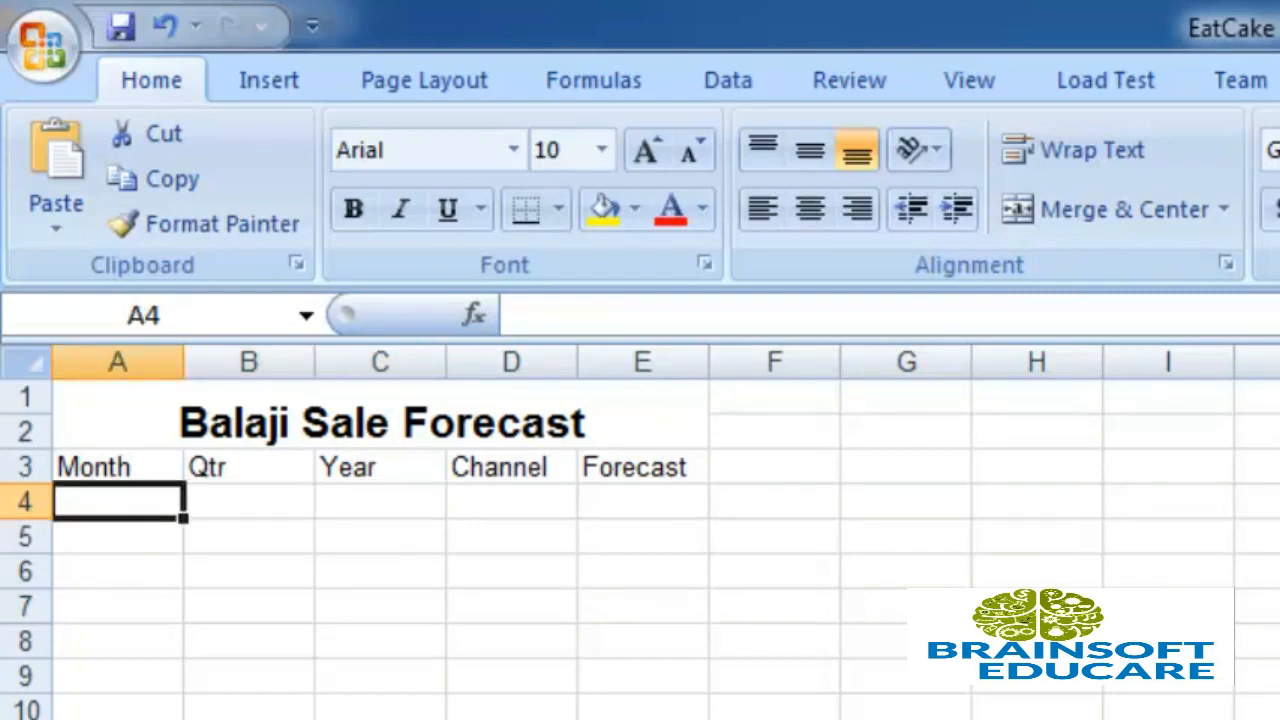
Step: Fill cells A4, B4 and C4 of the first data row with Jan, 1 and 2001
key("Up")
key("Down")
type("Jan")
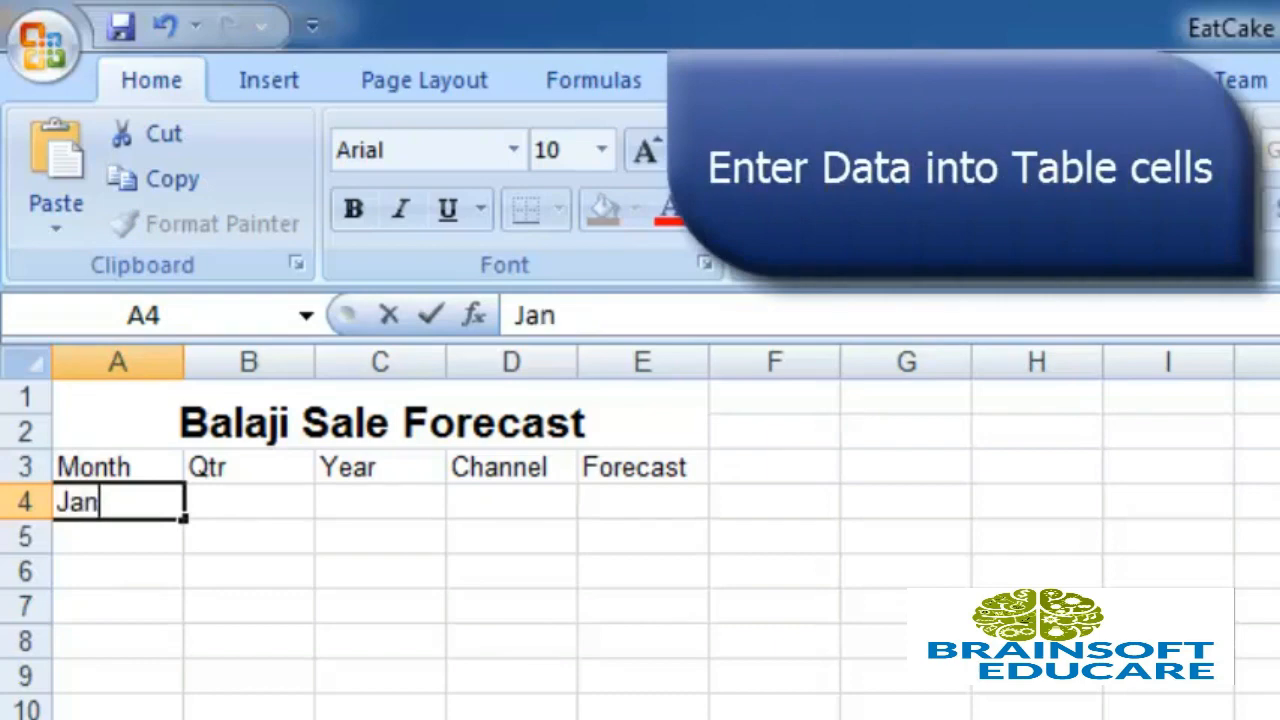
key("Tab")
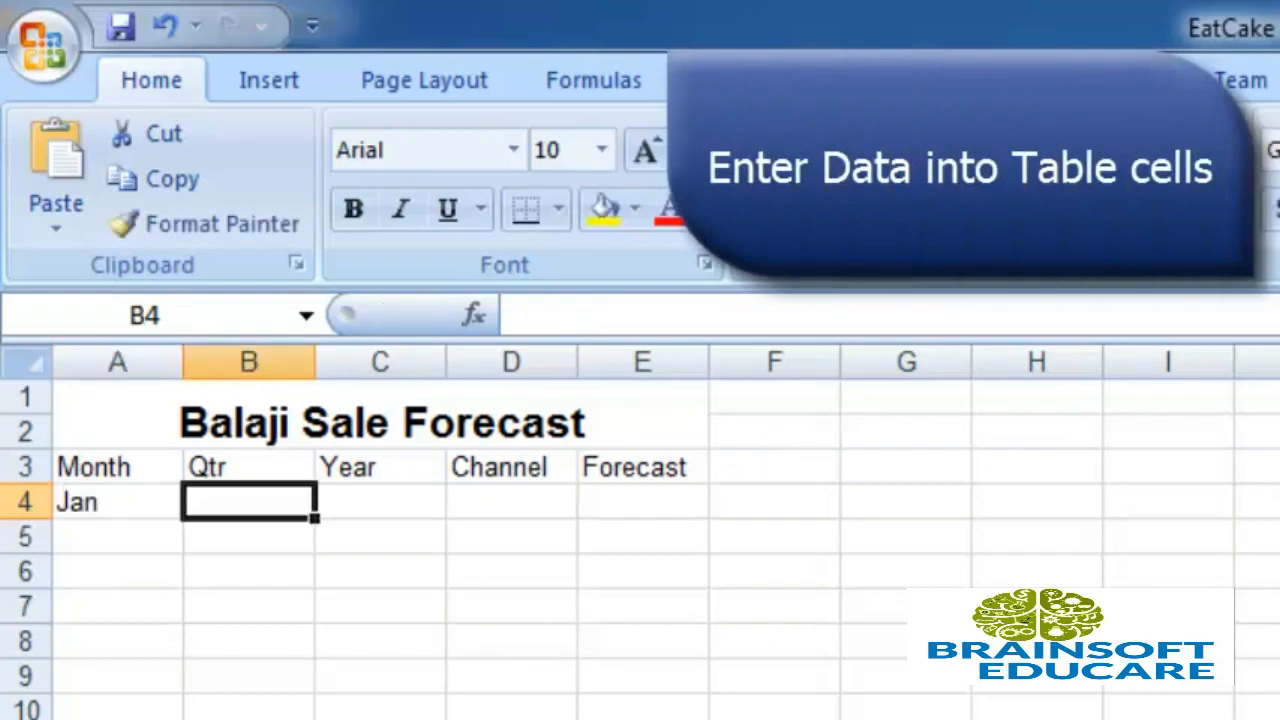
type("1")
key("Tab")
type("2001")
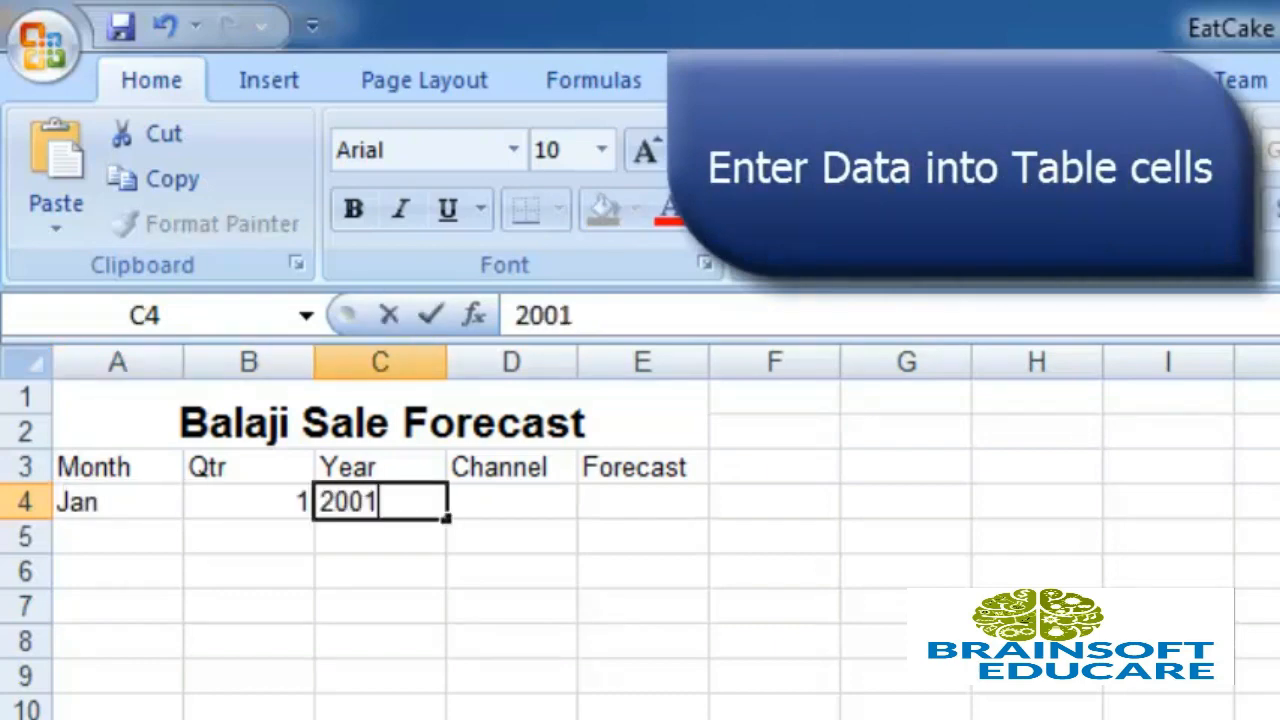
key("Tab")
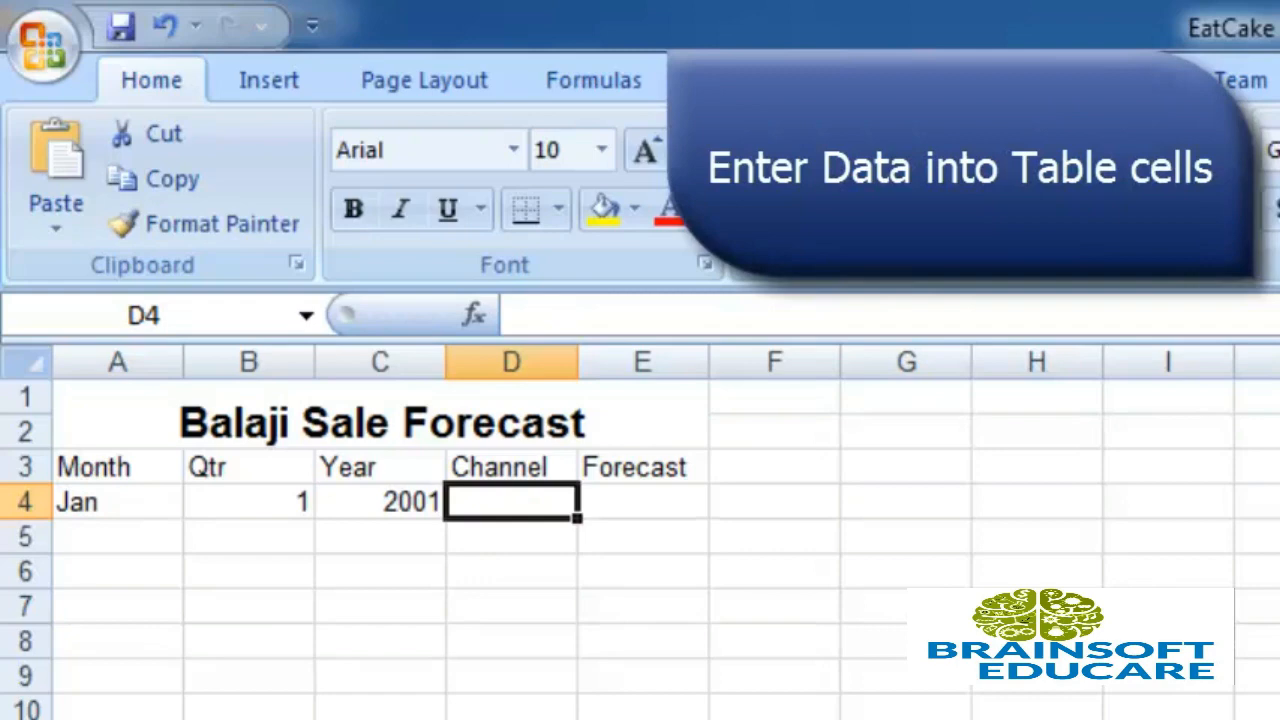
Step: Complete the January row with the channel Retail in D4 and the forecast INR 2000 in E4
key("alt+Tab")
key("alt+Tab")
type("Retail")
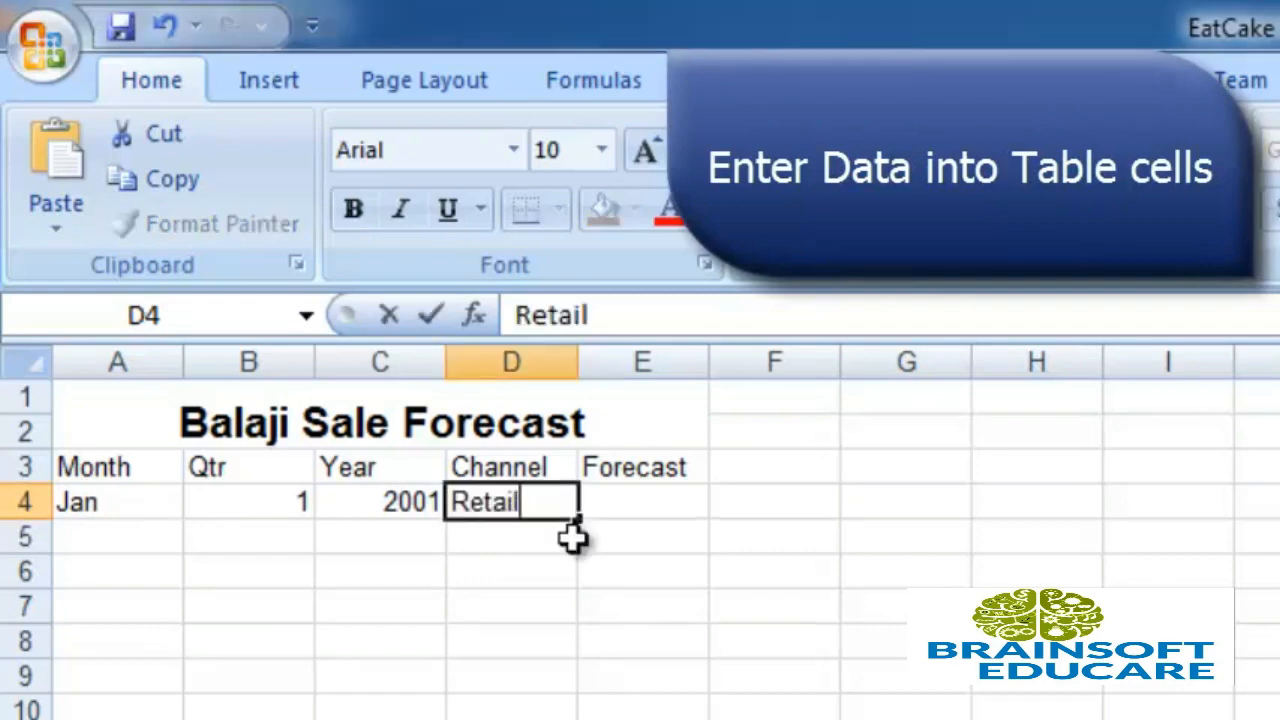
key("Tab")
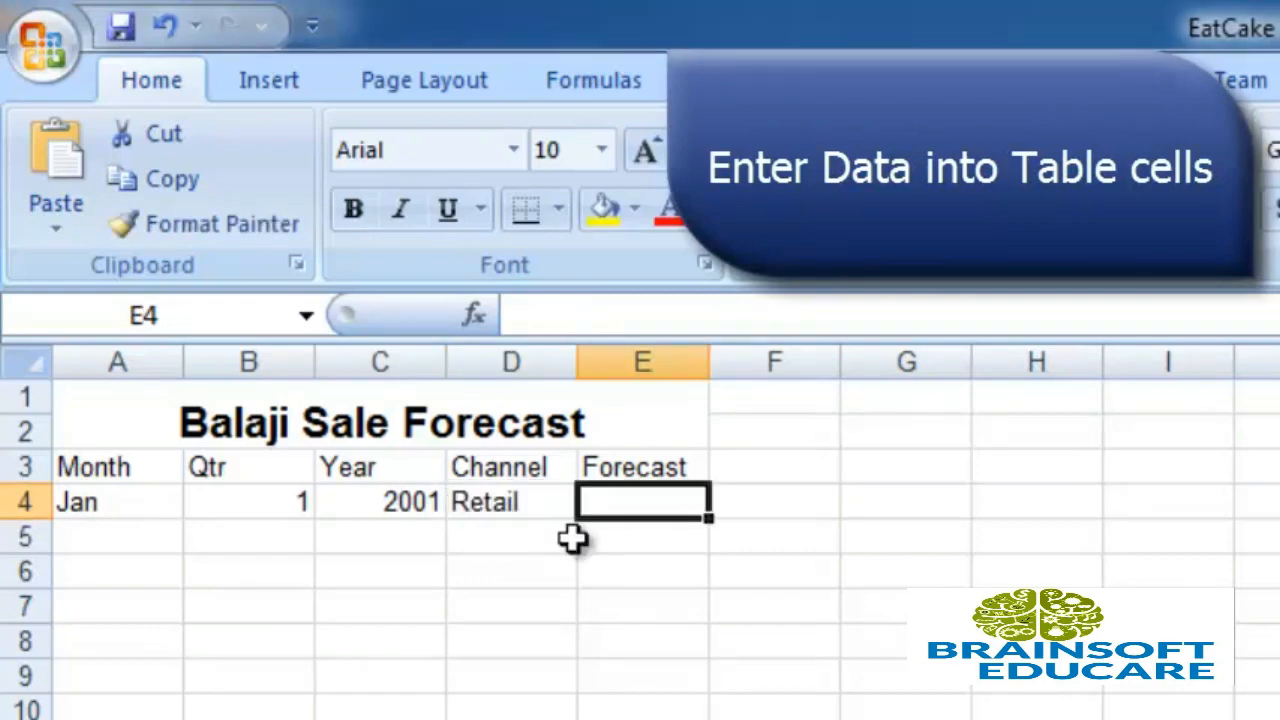
type("INR ")
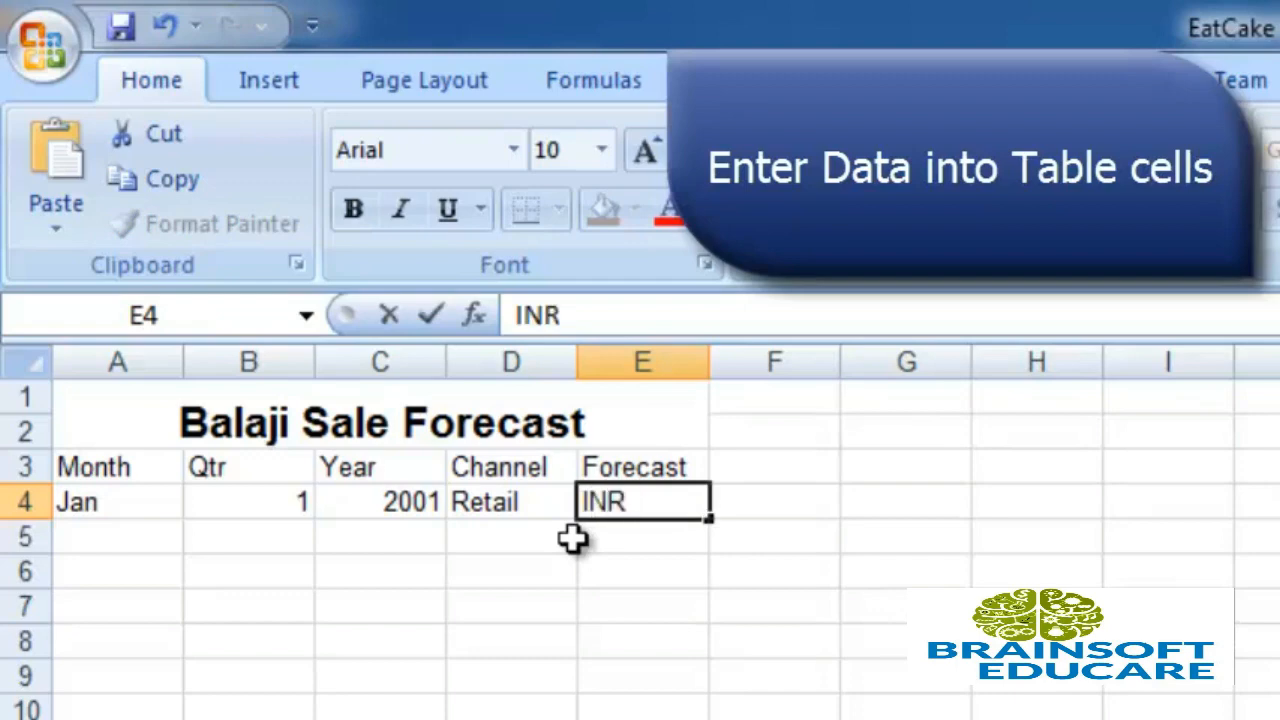
type("2000")
key("Return")
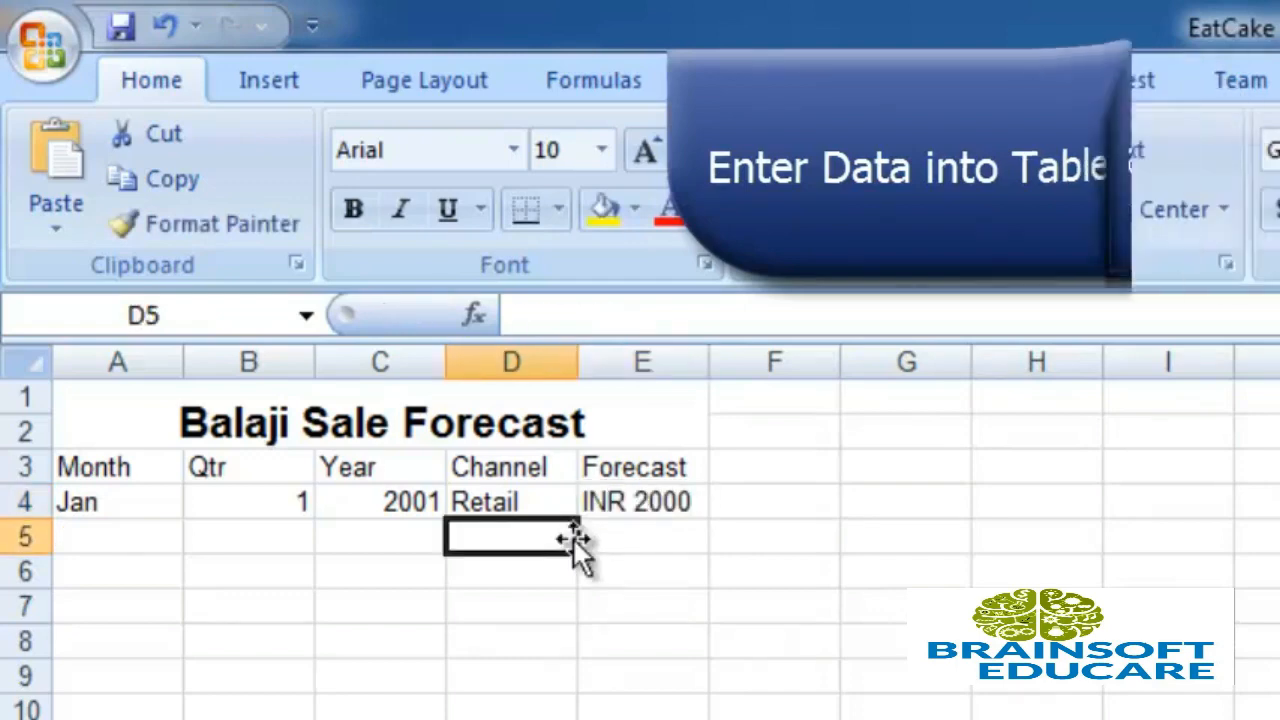
Step: Enter the month Feb in cell A5 to start the second data row
key("Left")
key("Left")
key("Left")
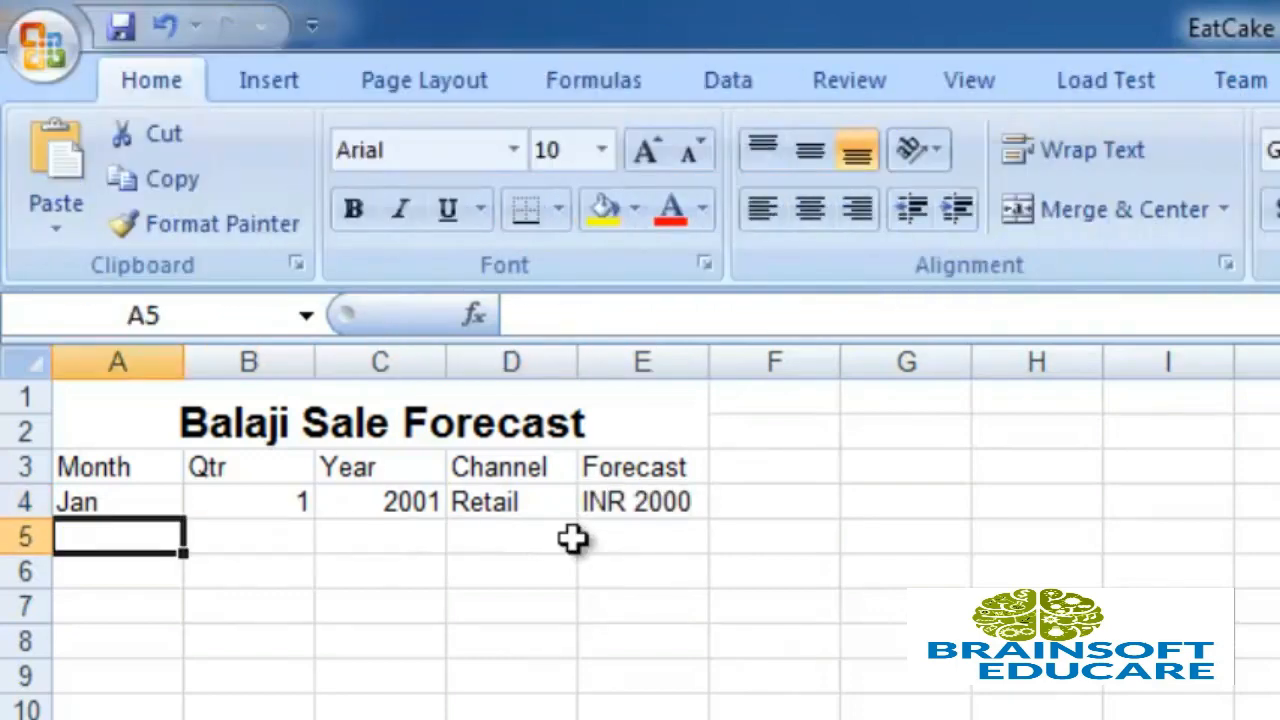
type("Ja")
key("BackSpace")
key("BackSpace")
key("BackSpace")
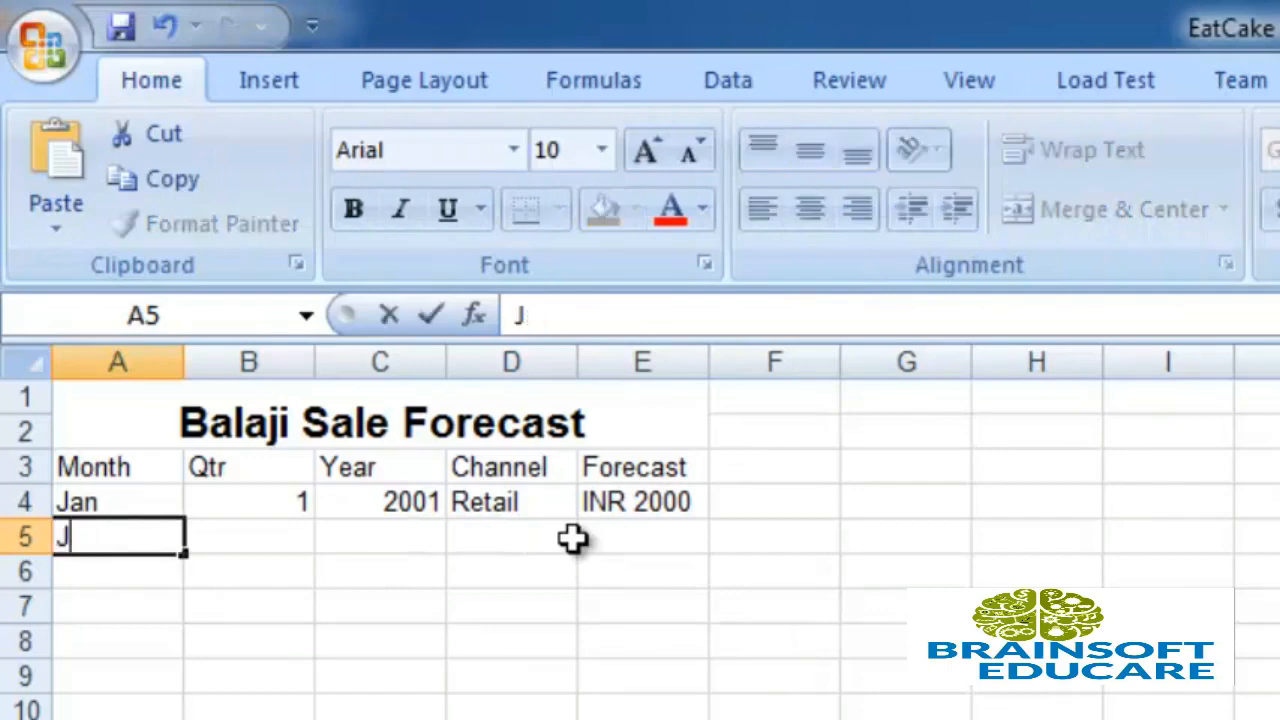
type("Feb")
Step: Enter NA as the quarter in B5 and 2001 as the year in C5
left_click(260, 545)
type("NA")
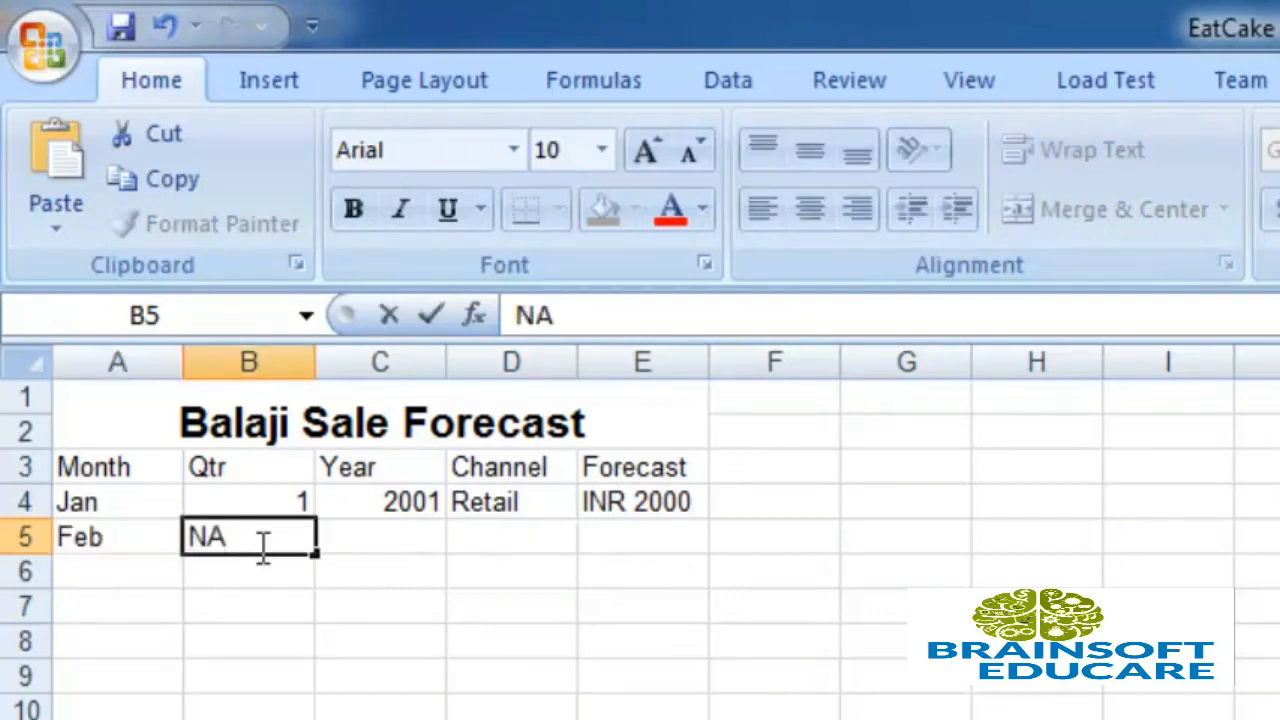
key("Tab")
type("2001")
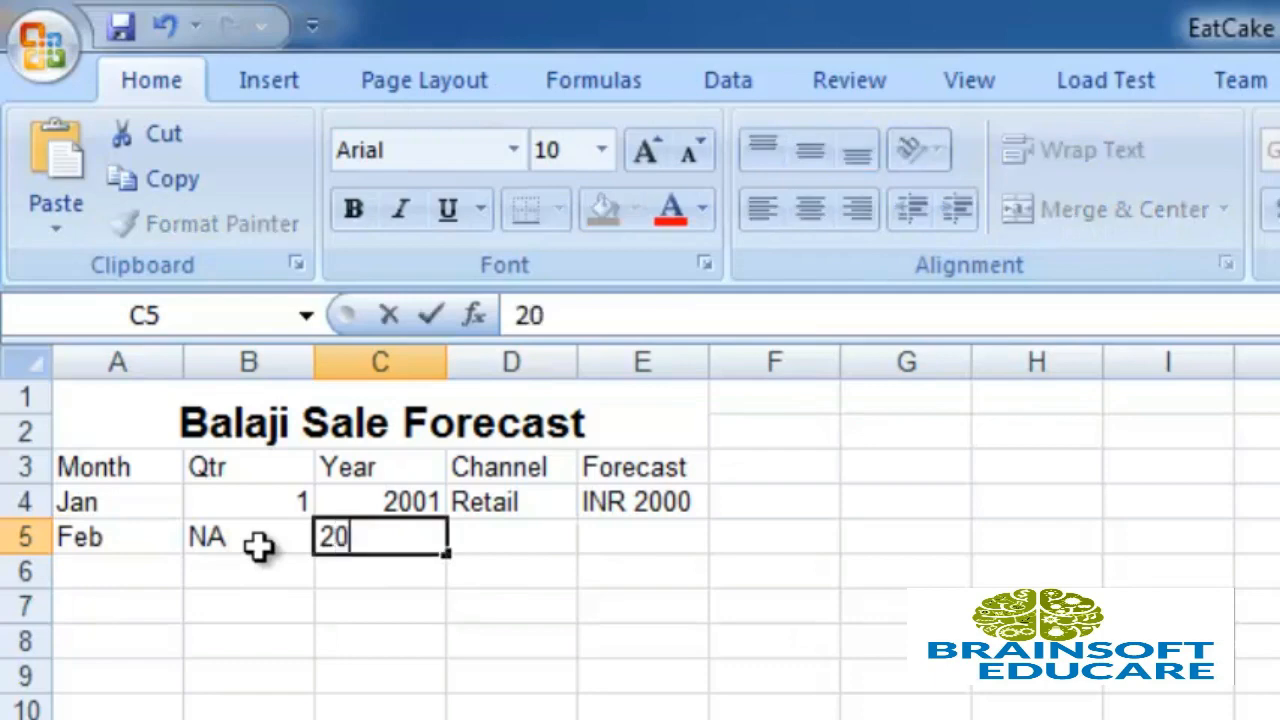
key("Tab")
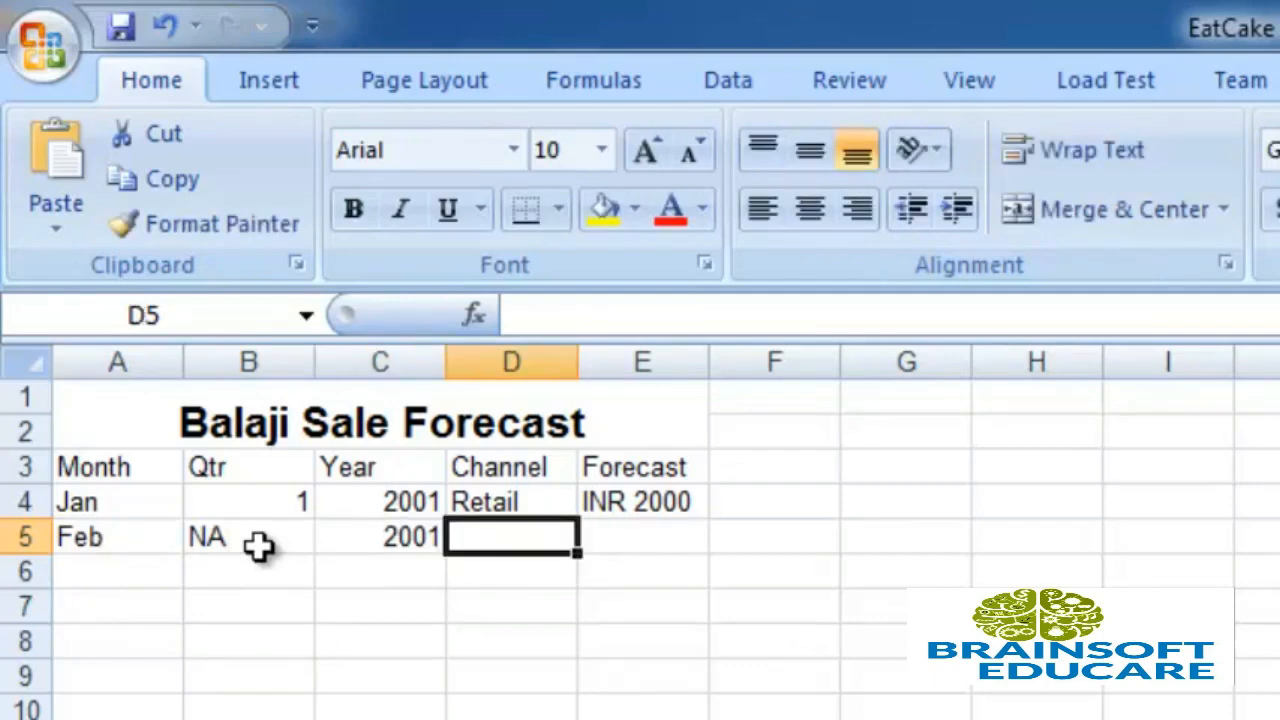
Step: Enter the channel Direct sales in D5 and the forecast INR 4000 in E5
type("2")
key("BackSpace")
type("Direct")
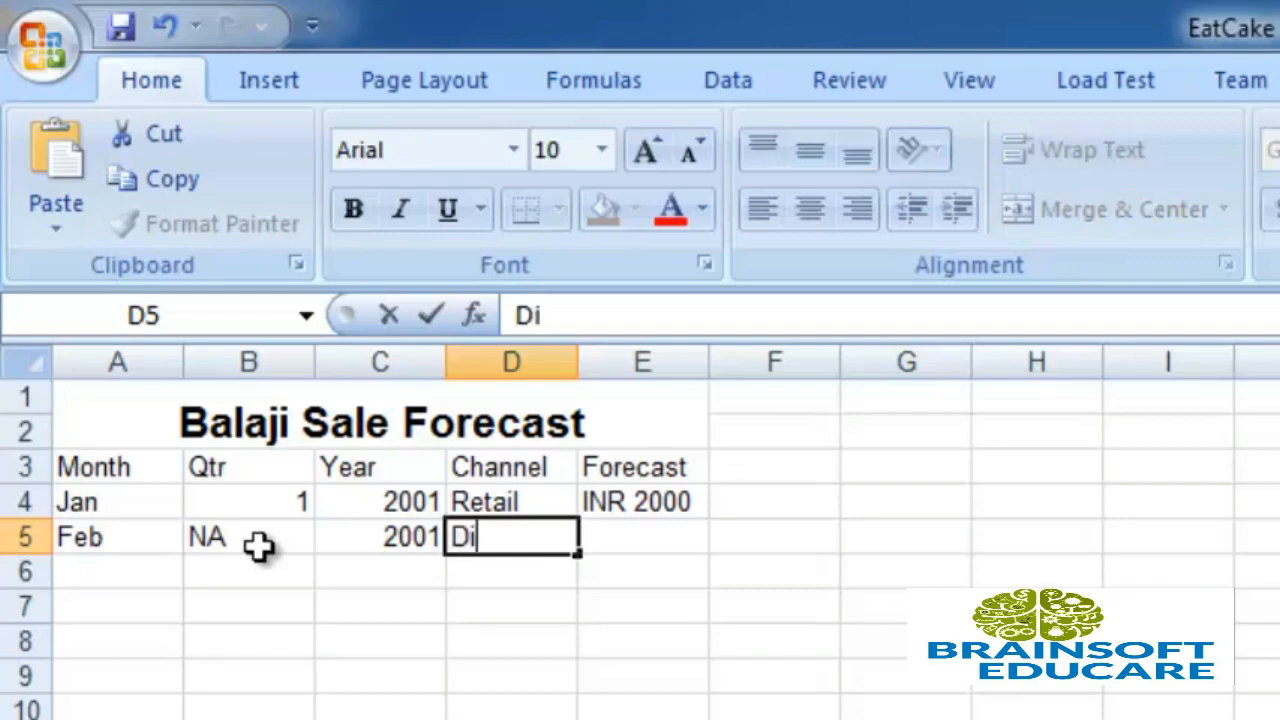
type("sales")
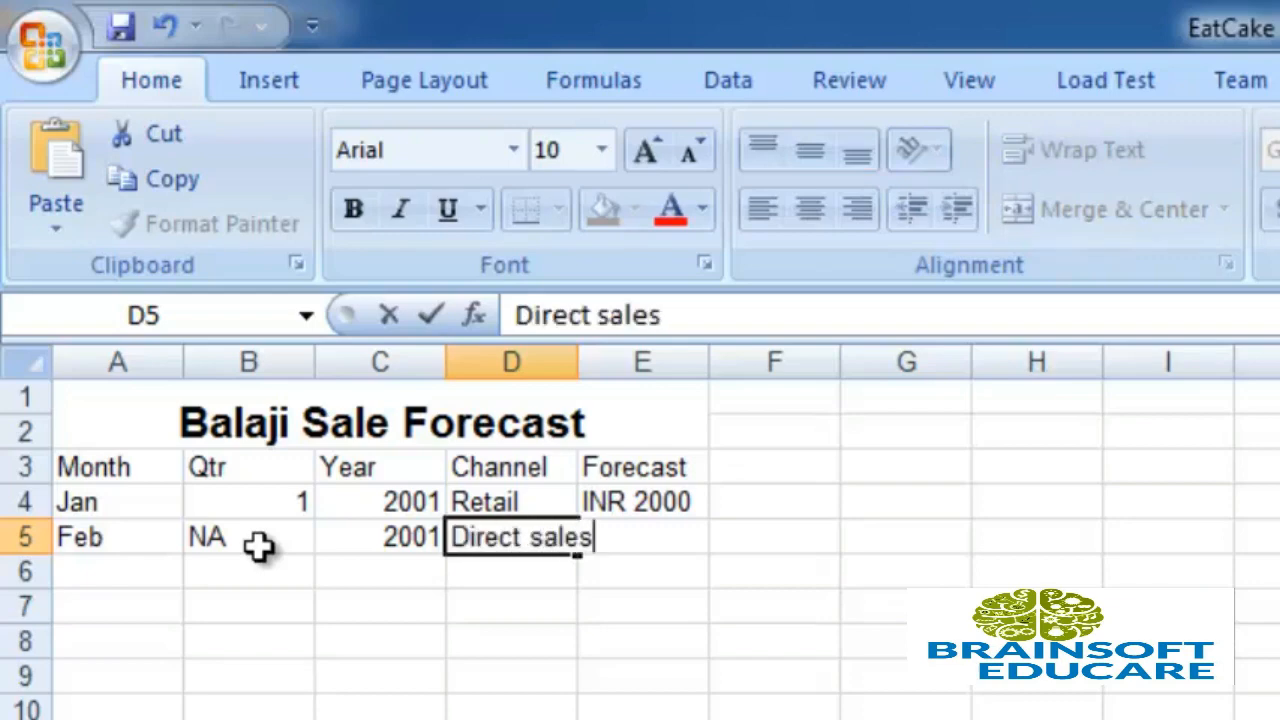
key("Tab")
type("INR ")
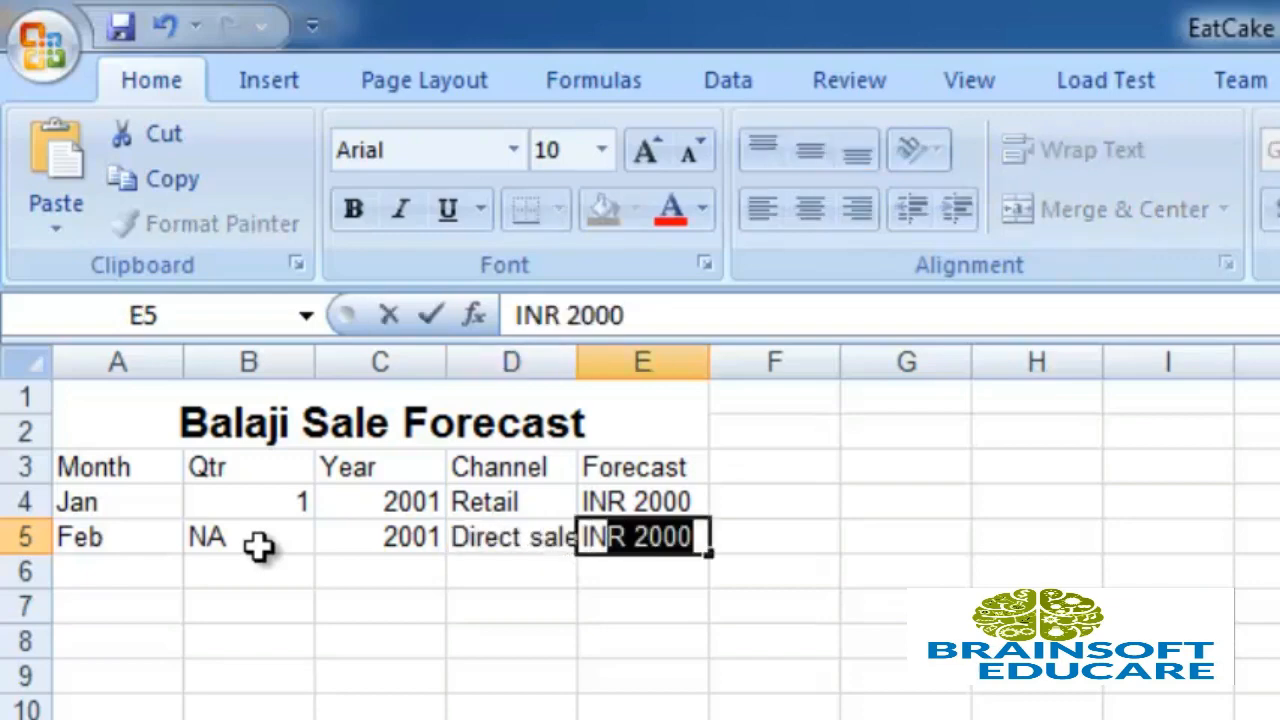
type("4000")
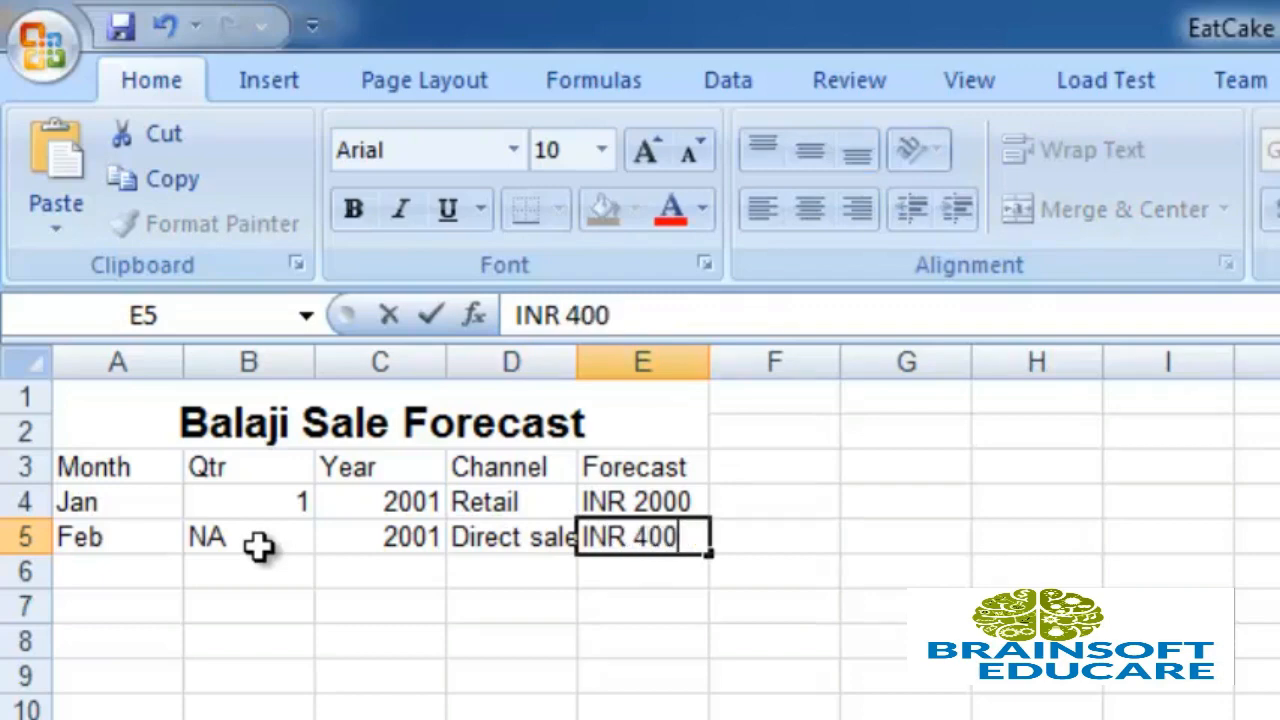